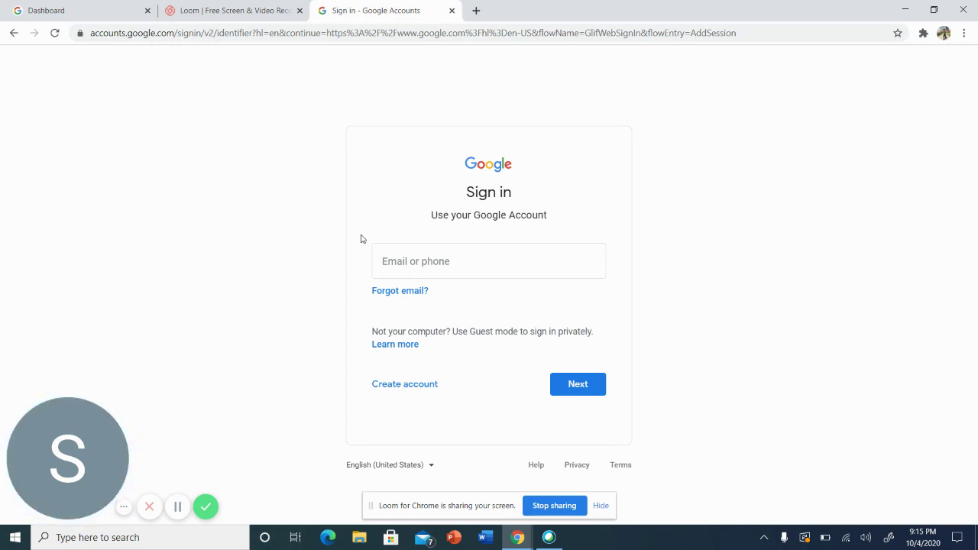
Abandon the Google Accounts sign-in and go back to the G Suite Dashboard tab
{"action": "left_click", "coordinate": [407, 261]}
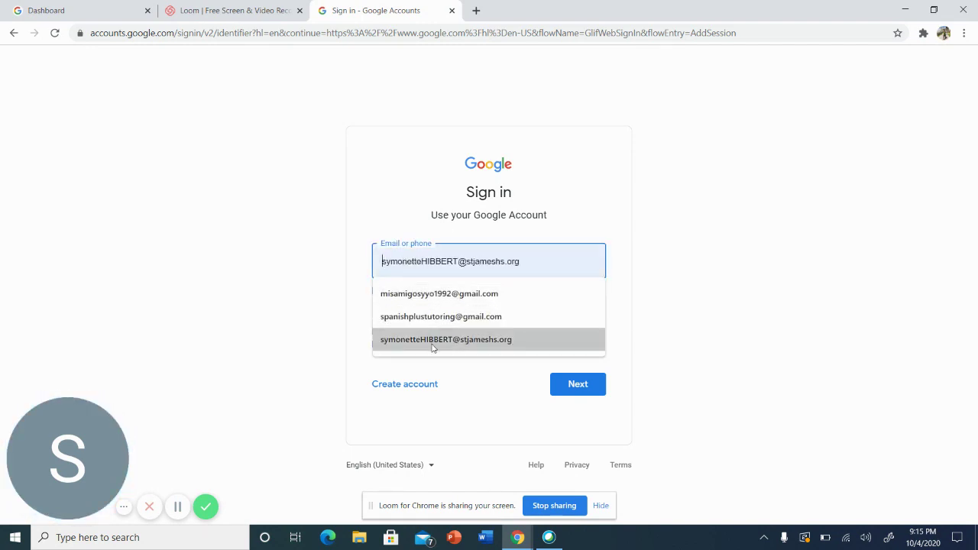
{"action": "left_click", "coordinate": [339, 317]}
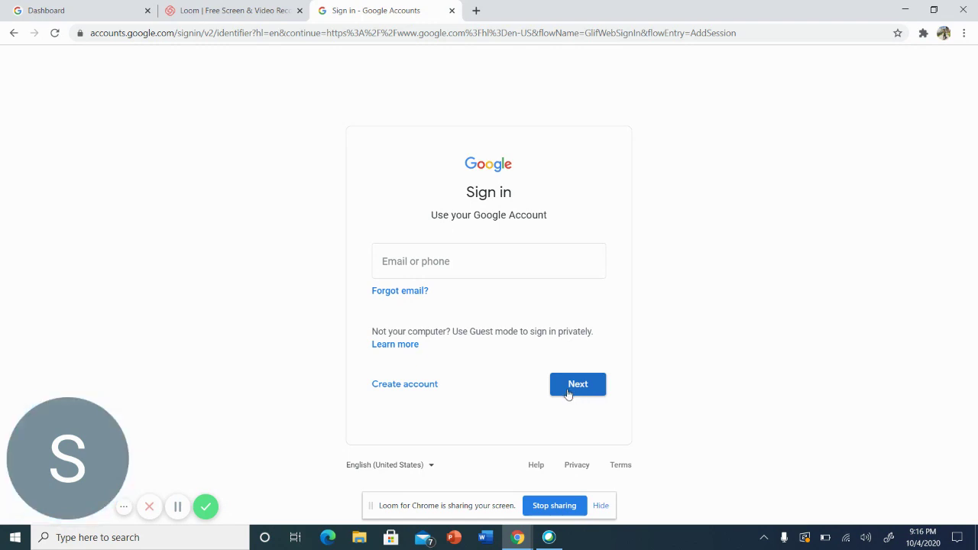
{"action": "left_click", "coordinate": [74, 8]}
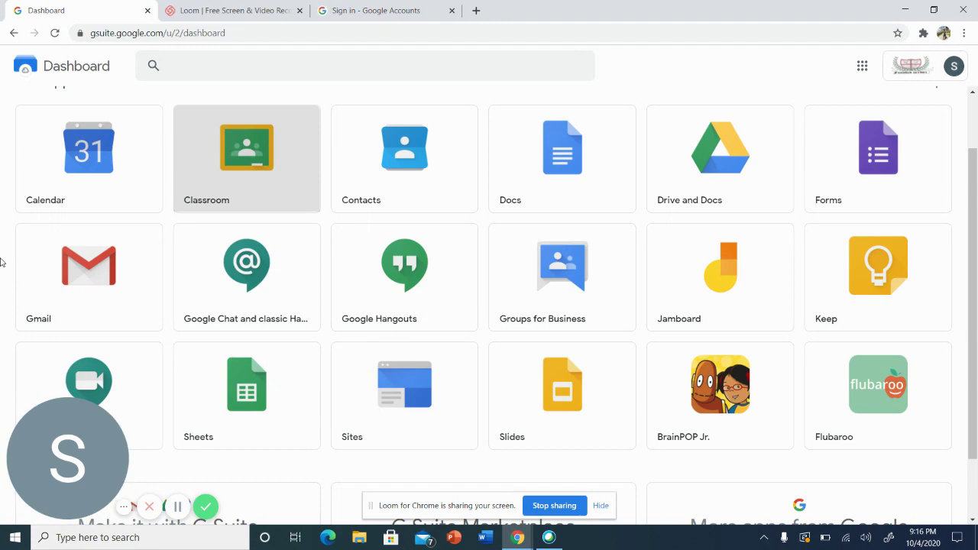
Browse the Dashboard app grid and open Google Classroom to see the class cards
{"action": "mouse_move", "coordinate": [43, 451]}
{"action": "left_click_drag", "start_coordinate": [44, 451], "coordinate": [887, 451]}
{"action": "scroll", "coordinate": [887, 451], "scroll_direction": "down", "scroll_amount": 1}
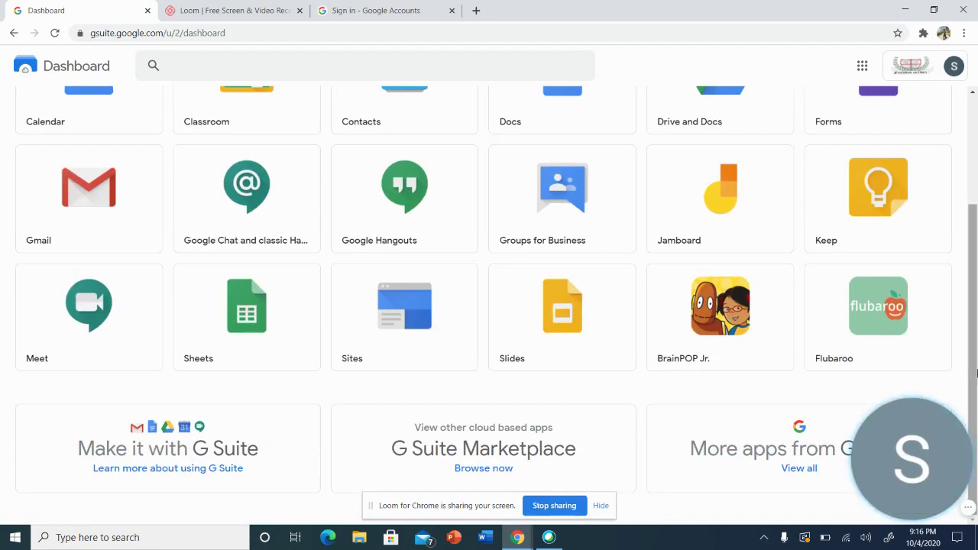
{"action": "scroll", "coordinate": [974, 372], "scroll_direction": "up", "scroll_amount": 2}
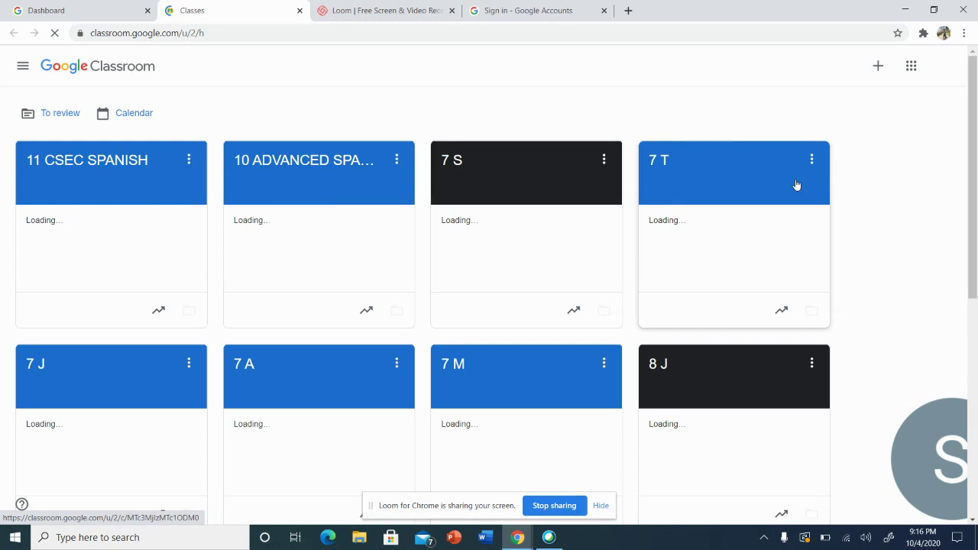
Look over the existing class cards, then bring up the + menu to join or create a class
{"action": "scroll", "coordinate": [976, 151], "scroll_direction": "down", "scroll_amount": 3}
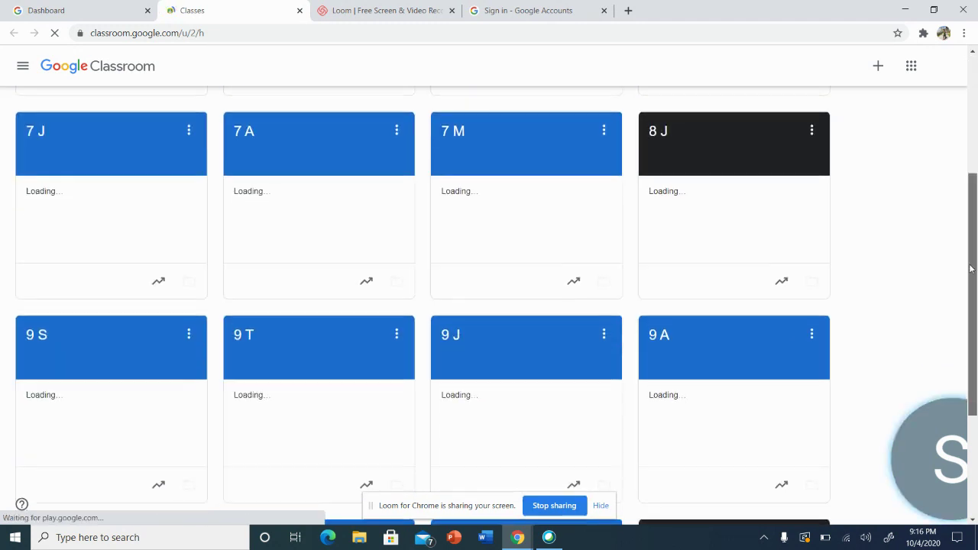
{"action": "scroll", "coordinate": [890, 314], "scroll_direction": "down", "scroll_amount": 1}
{"action": "scroll", "coordinate": [917, 337], "scroll_direction": "down", "scroll_amount": 1}
{"action": "scroll", "coordinate": [705, 445], "scroll_direction": "up", "scroll_amount": 5}
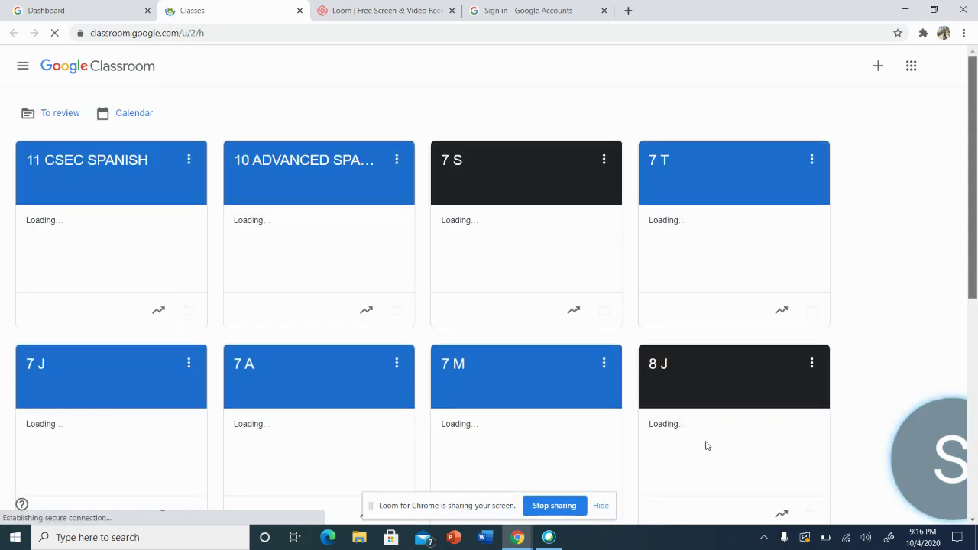
{"action": "left_click_drag", "start_coordinate": [972, 266], "coordinate": [974, 229]}
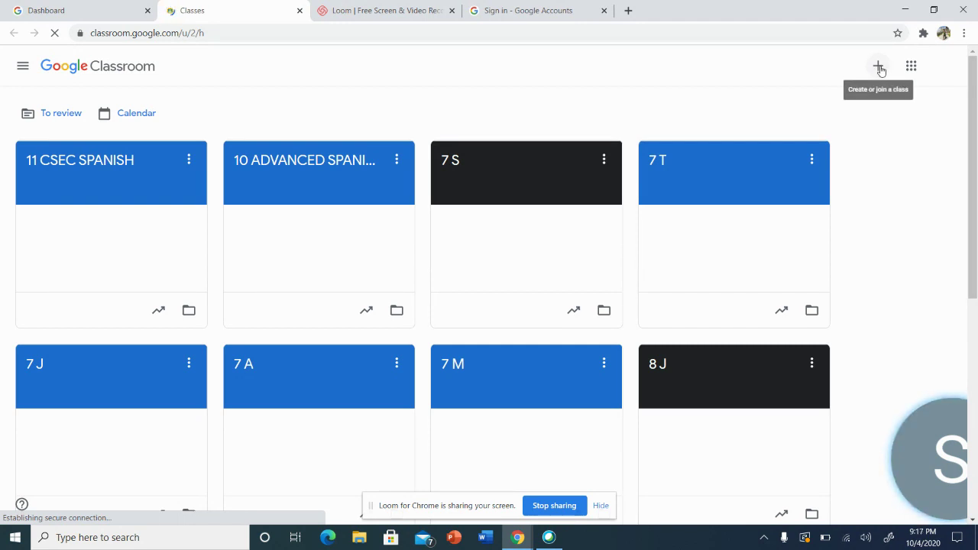
{"action": "left_click", "coordinate": [878, 67]}
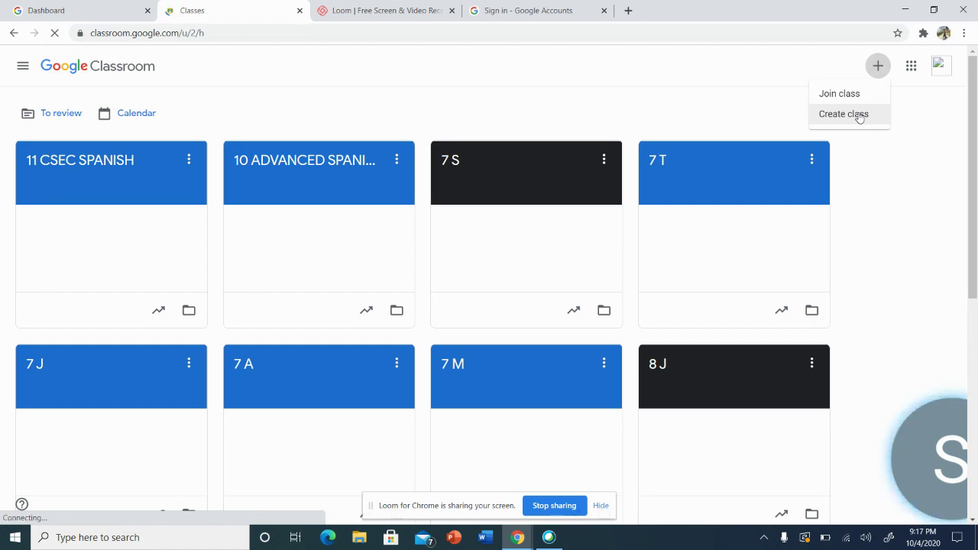
Create a class named 'Winners' with subject Spanish and room Online
{"action": "left_click", "coordinate": [858, 115]}
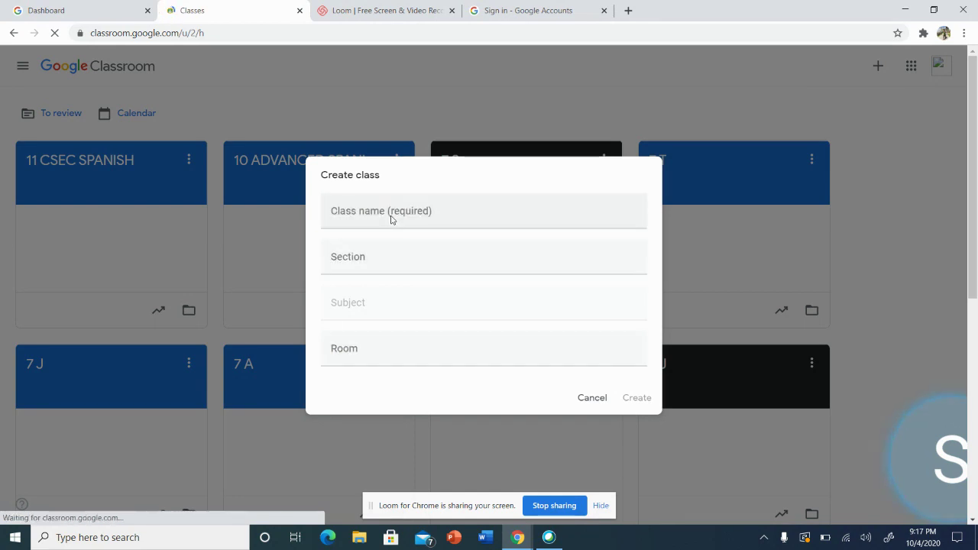
{"action": "left_click", "coordinate": [391, 218]}
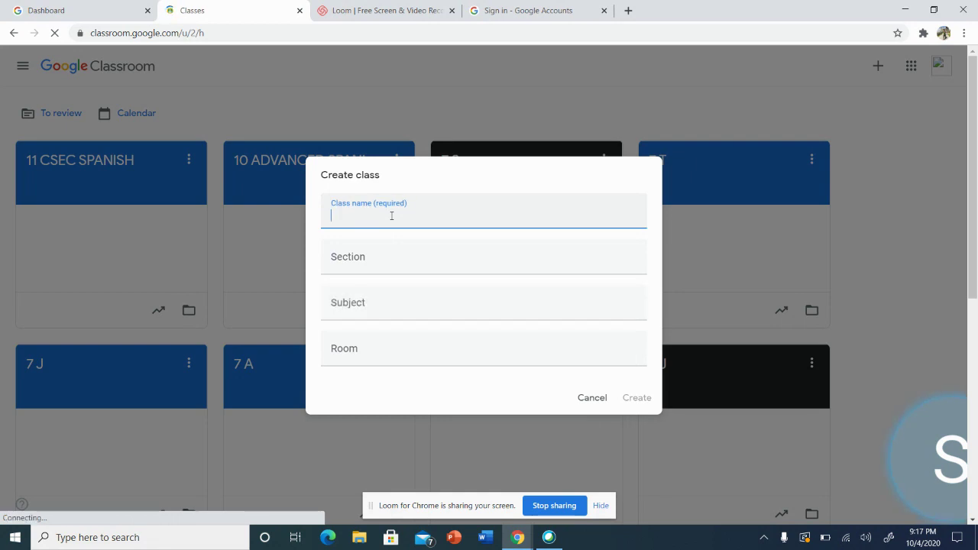
{"action": "type", "text": "Winners"}
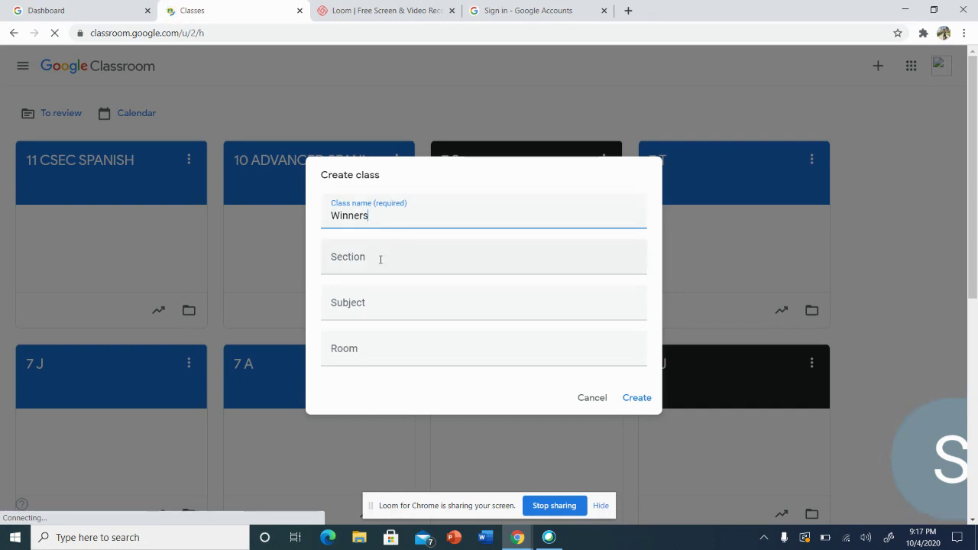
{"action": "left_click", "coordinate": [380, 260]}
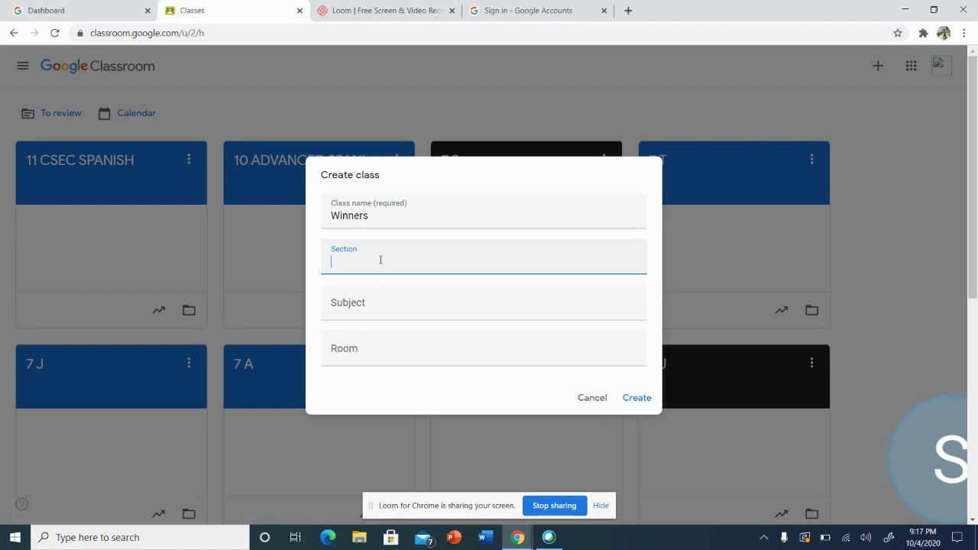
{"action": "left_click", "coordinate": [385, 308]}
{"action": "type", "text": "Spanish"}
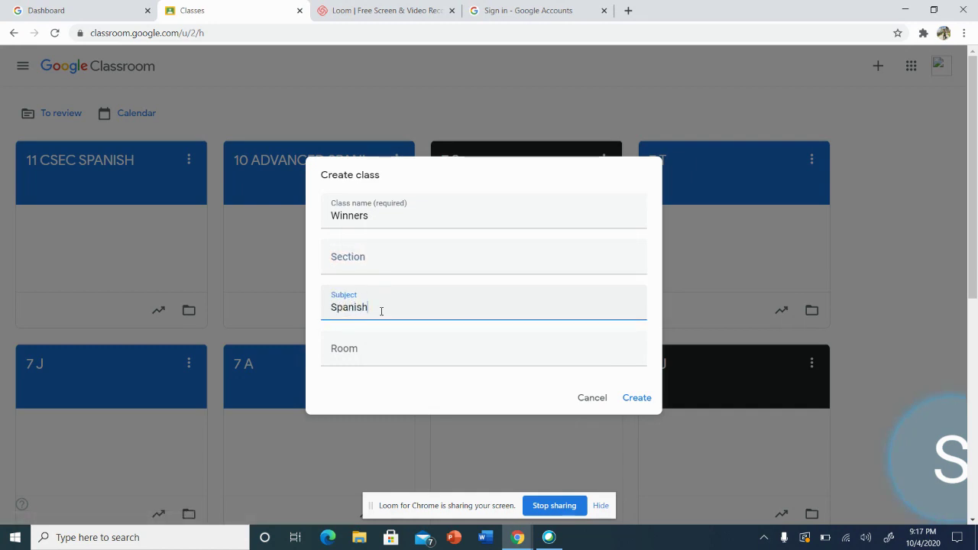
{"action": "left_click", "coordinate": [379, 353]}
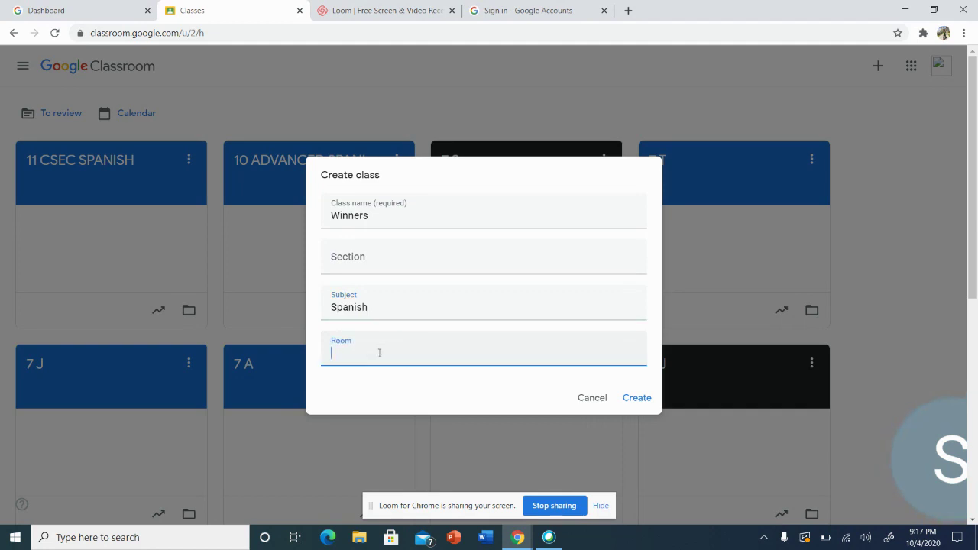
{"action": "type", "text": "Online"}
{"action": "left_click", "coordinate": [639, 406]}
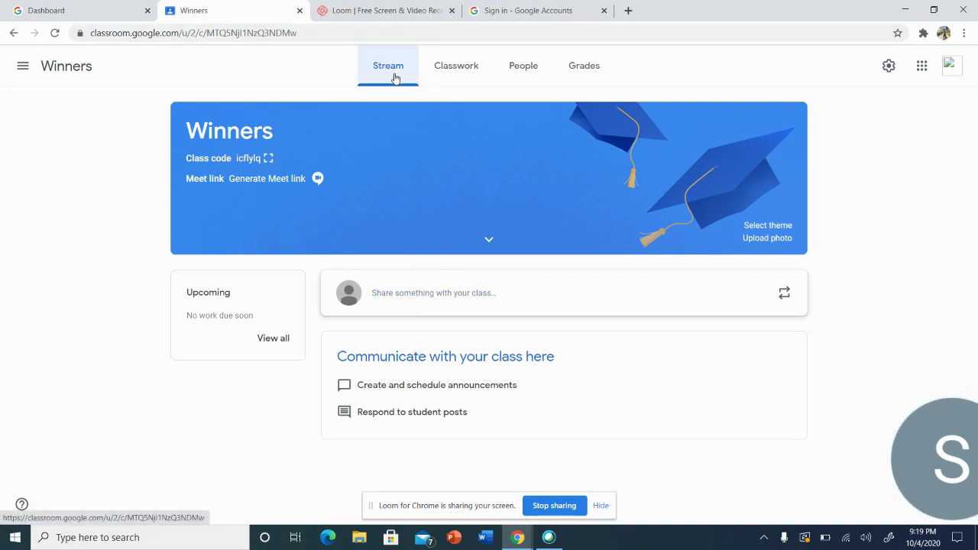
Post the announcements 'You got this!' and 'Keep going!' and confirm both are in the feed
{"action": "left_click", "coordinate": [403, 298]}
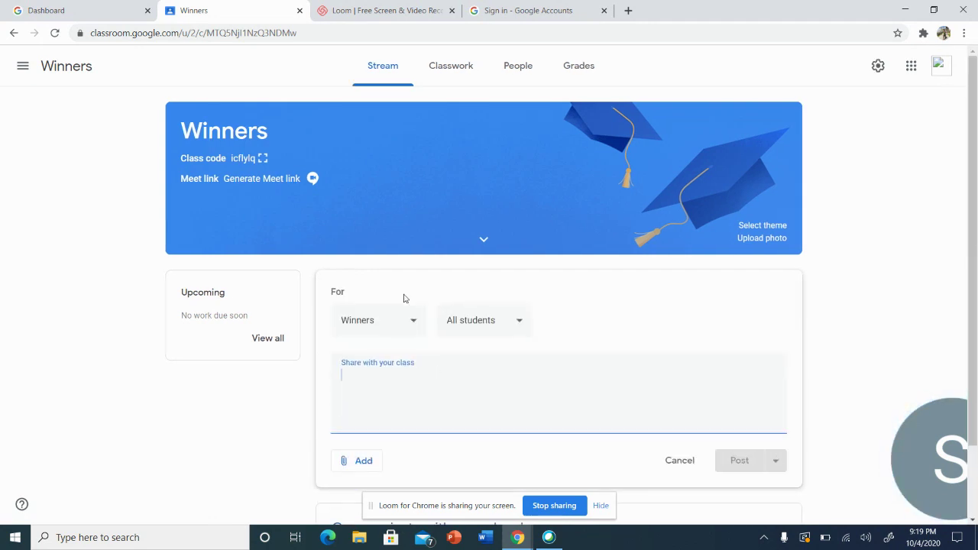
{"action": "type", "text": "You "}
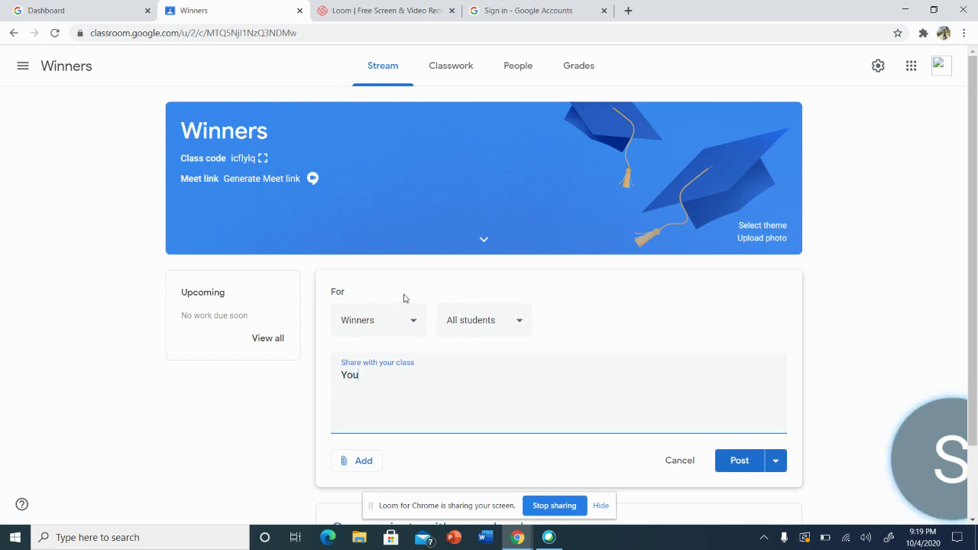
{"action": "type", "text": "got this!"}
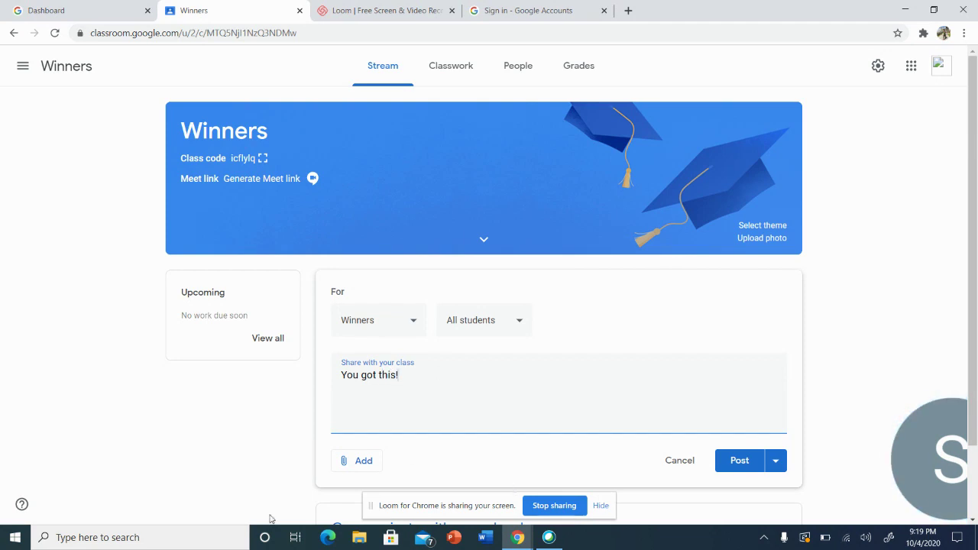
{"action": "left_click", "coordinate": [738, 464]}
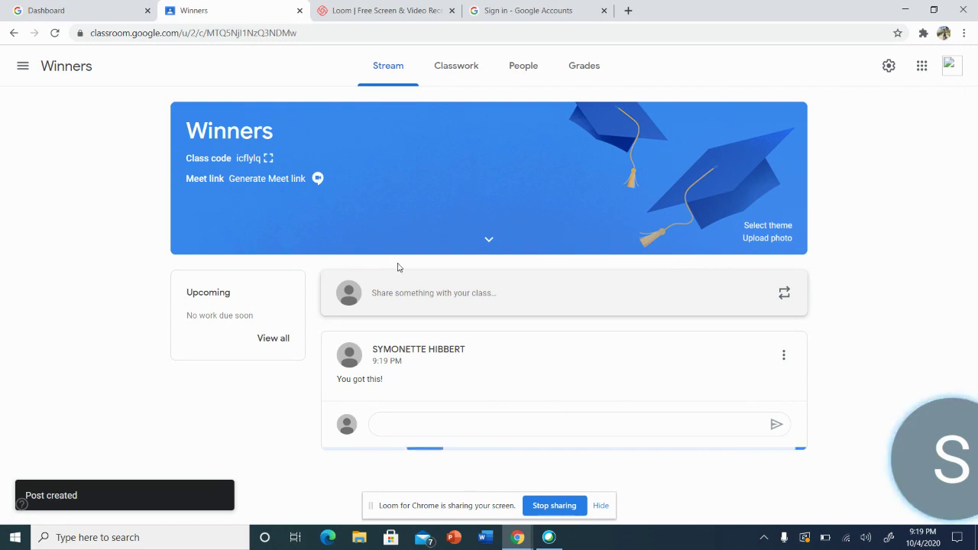
{"action": "left_click", "coordinate": [407, 304]}
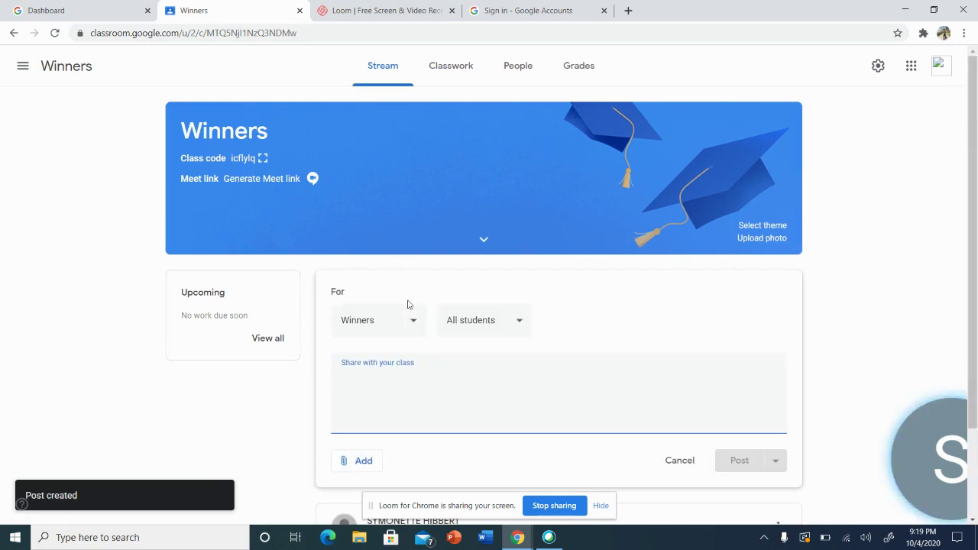
{"action": "type", "text": "Keep"}
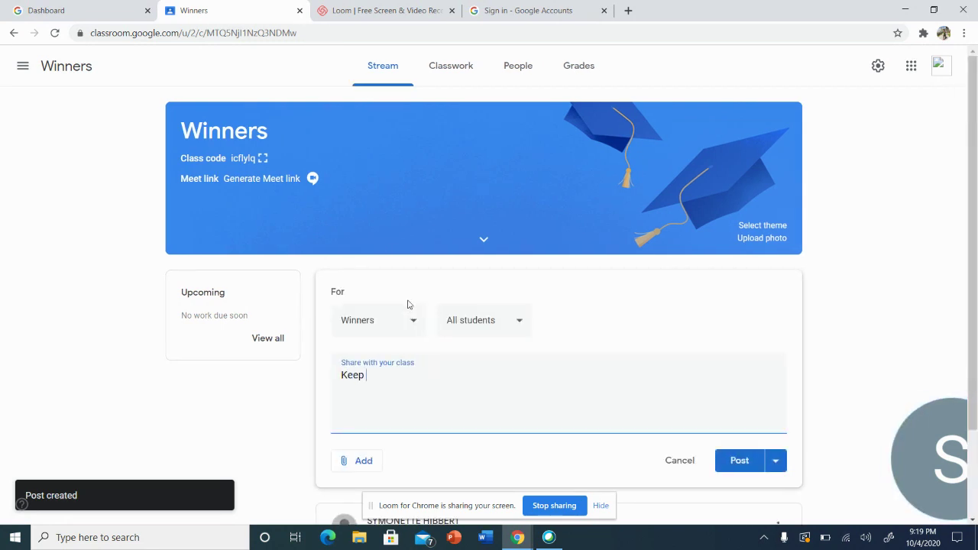
{"action": "type", "text": " going"}
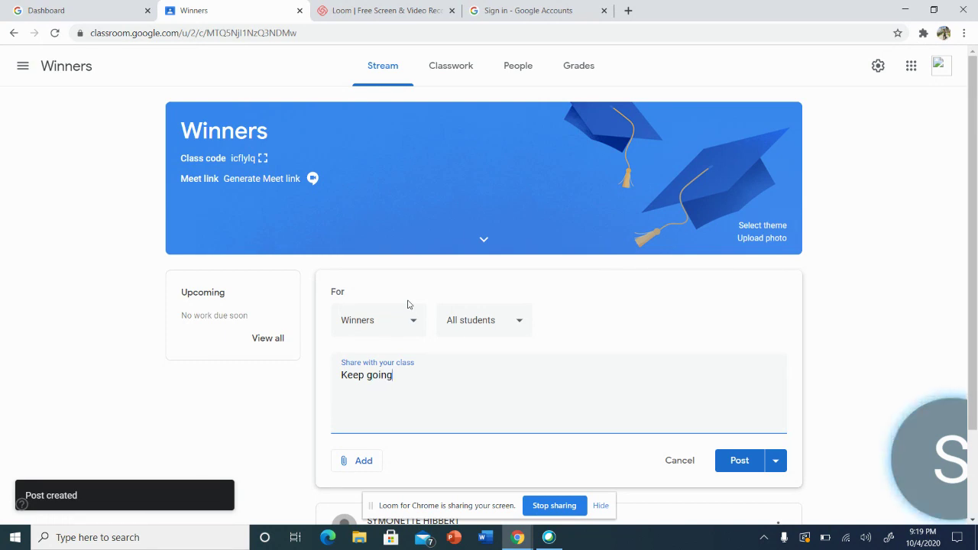
{"action": "type", "text": "!"}
{"action": "left_click", "coordinate": [744, 468]}
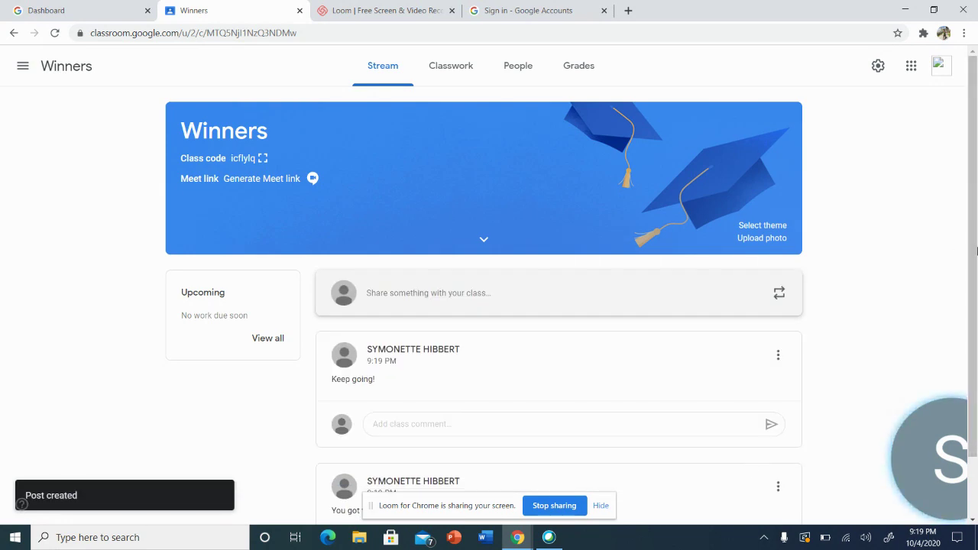
{"action": "left_click_drag", "start_coordinate": [976, 250], "coordinate": [976, 331]}
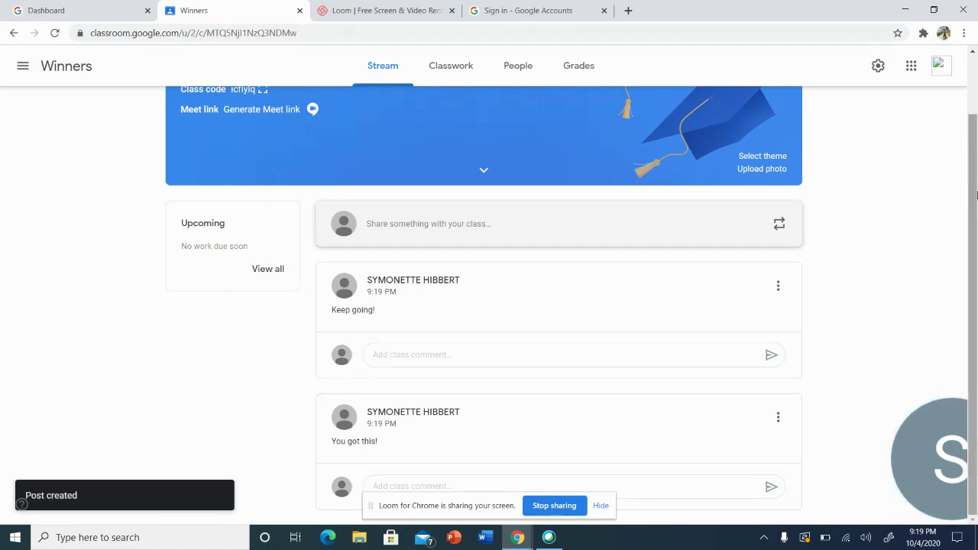
{"action": "left_click_drag", "start_coordinate": [976, 196], "coordinate": [966, 127]}
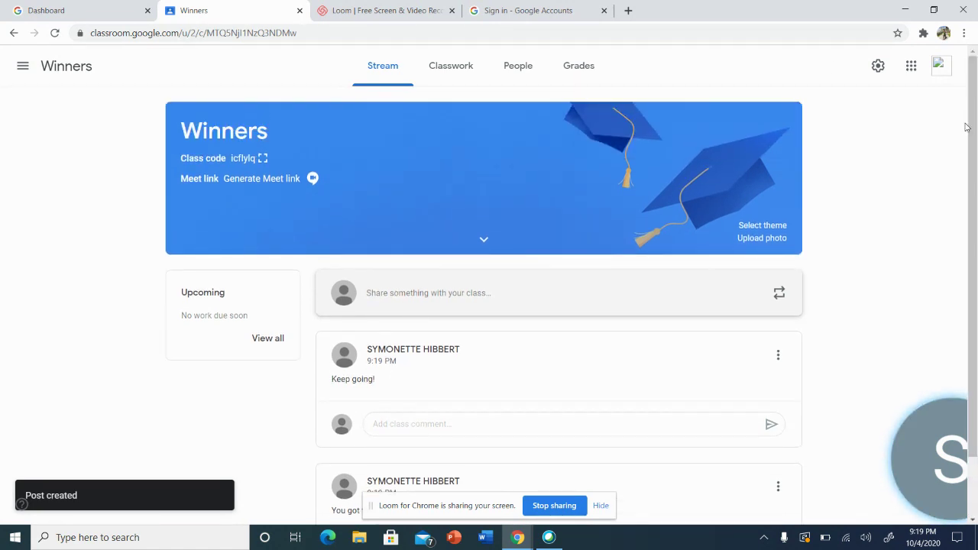
Create a 100-point 'Research' assignment for all students in Classwork and assign it
{"action": "left_click", "coordinate": [474, 68]}
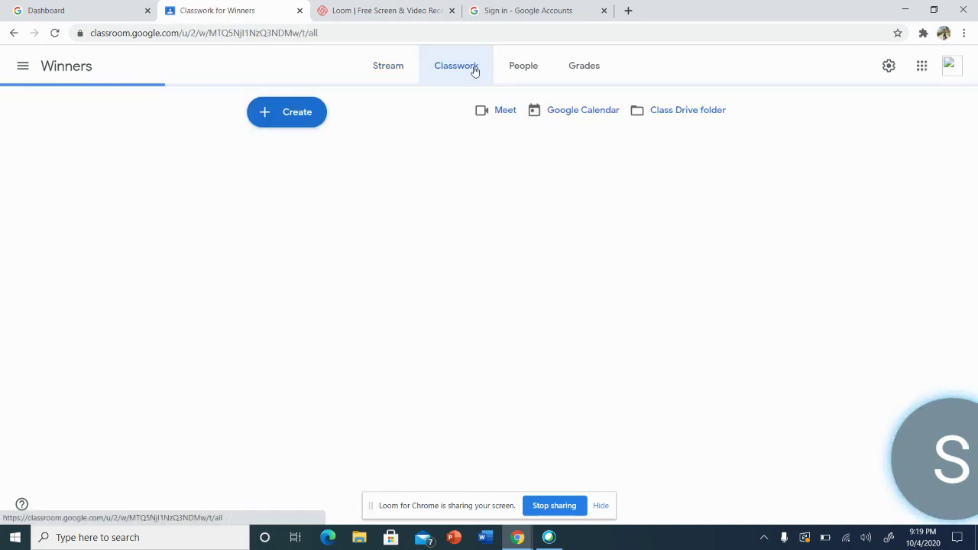
{"action": "left_click", "coordinate": [287, 118]}
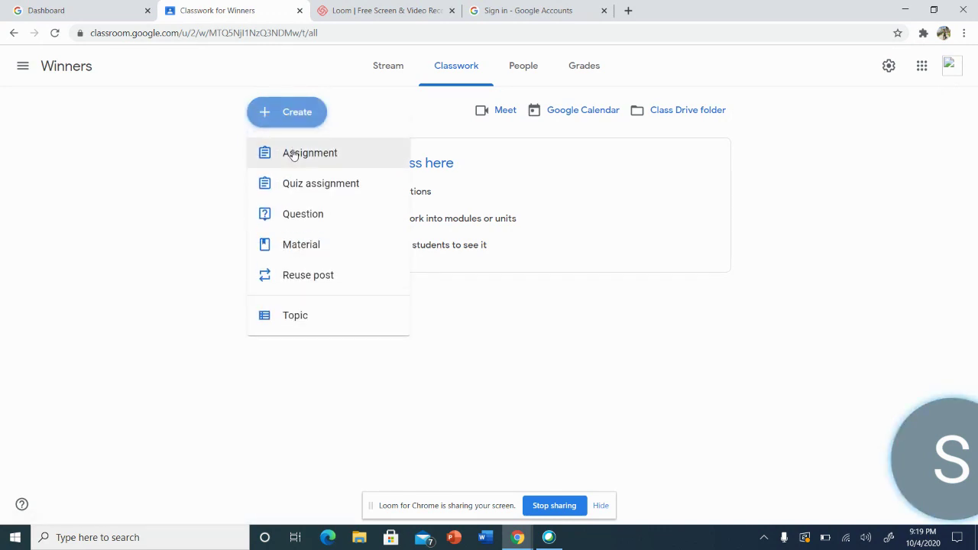
{"action": "left_click", "coordinate": [292, 155]}
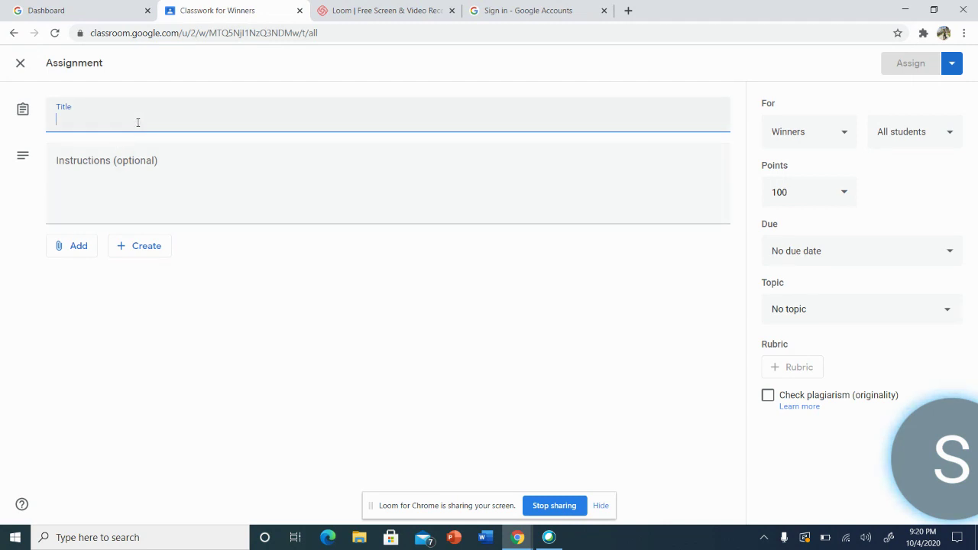
{"action": "type", "text": "Re"}
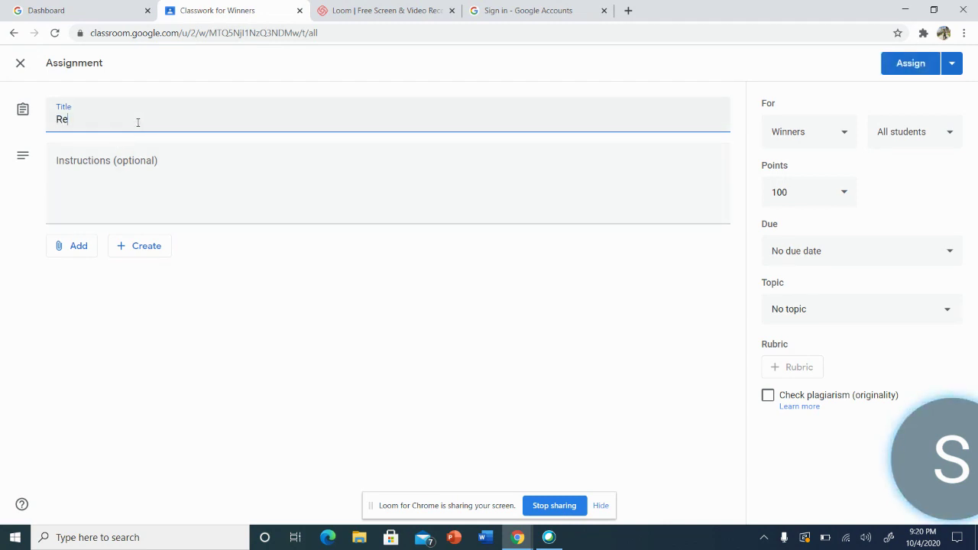
{"action": "type", "text": "search"}
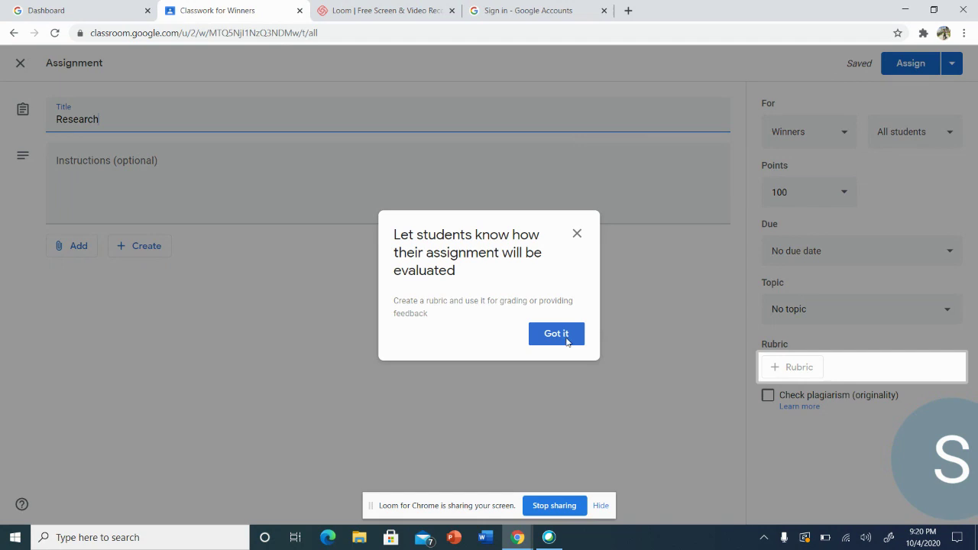
{"action": "left_click", "coordinate": [556, 334]}
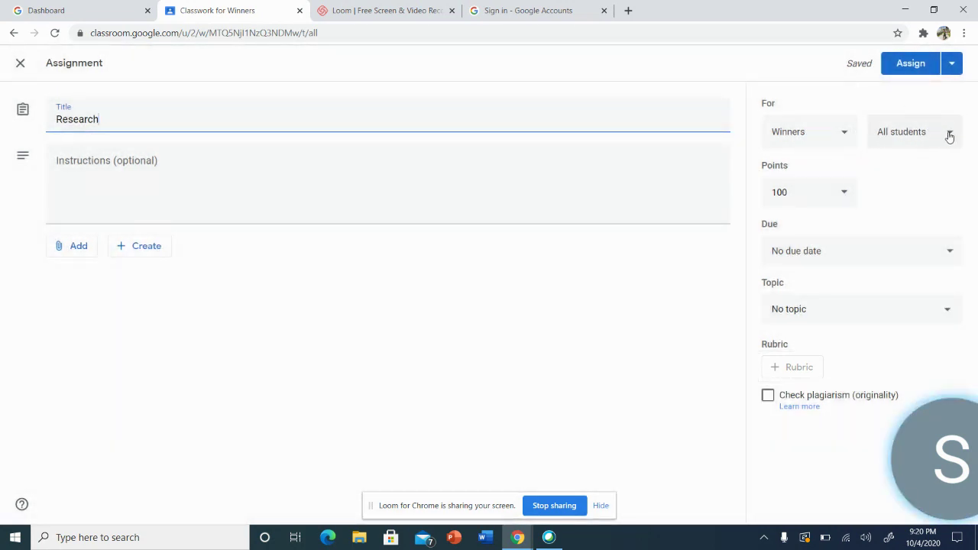
{"action": "left_click", "coordinate": [954, 136]}
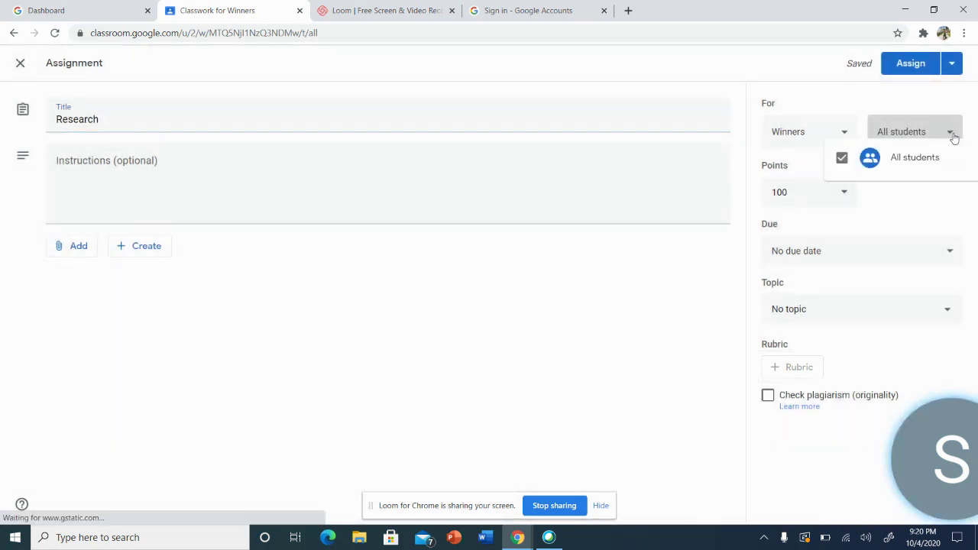
{"action": "left_click", "coordinate": [945, 134]}
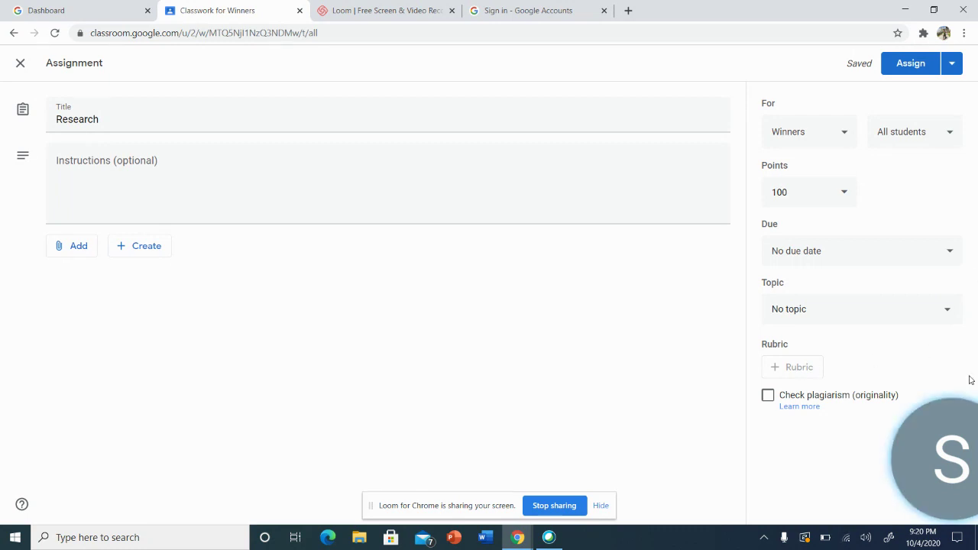
{"action": "left_click_drag", "start_coordinate": [959, 427], "coordinate": [1, 475]}
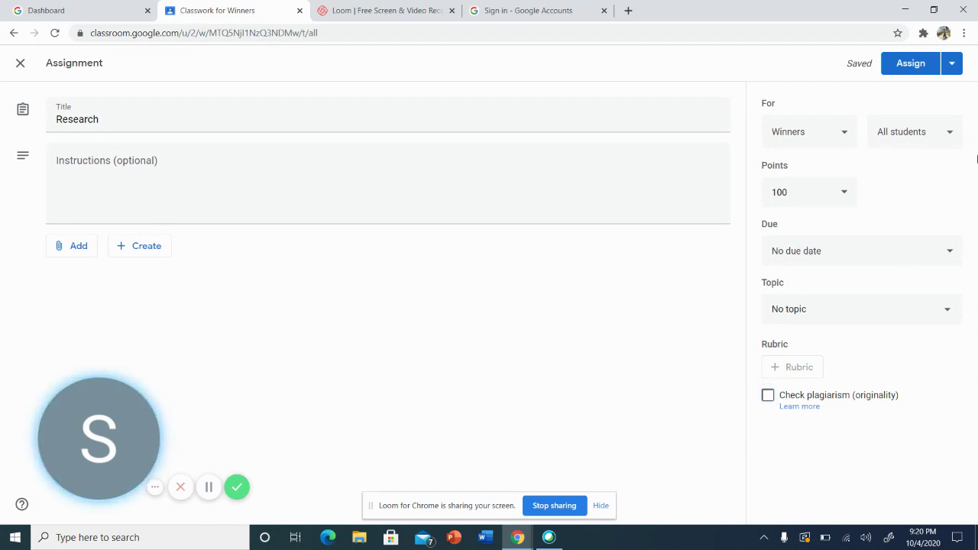
{"action": "left_click", "coordinate": [888, 67]}
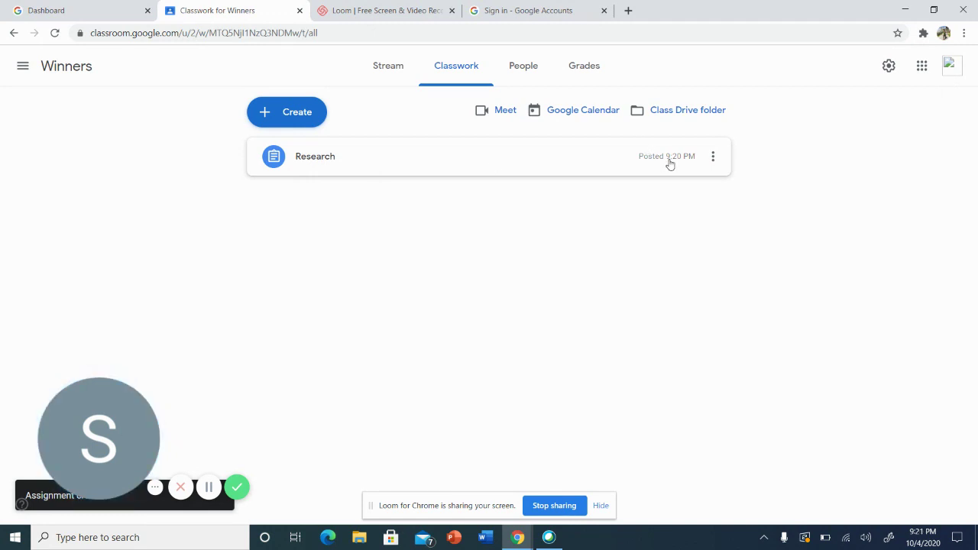
Open the People page, search for a student to invite, then cancel without inviting anyone
{"action": "left_click", "coordinate": [510, 68]}
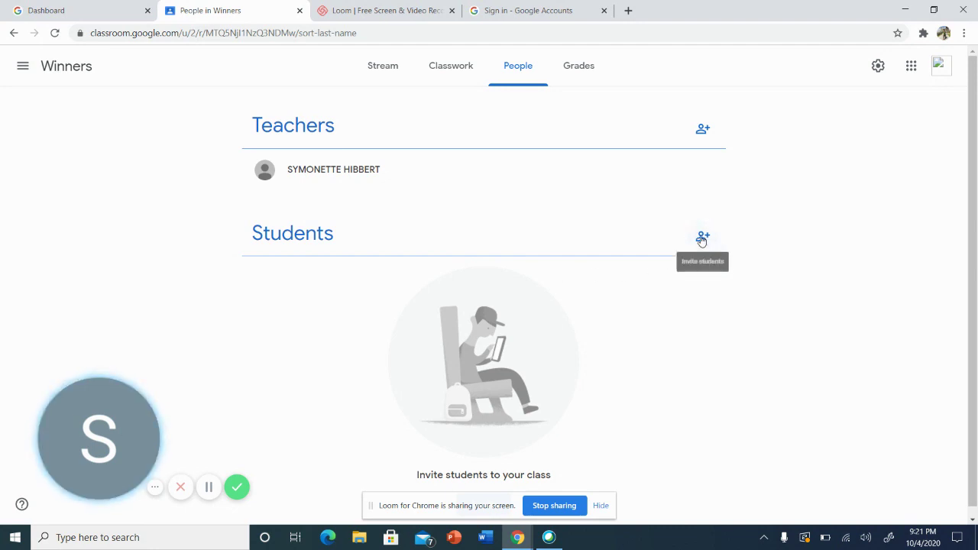
{"action": "left_click", "coordinate": [702, 238]}
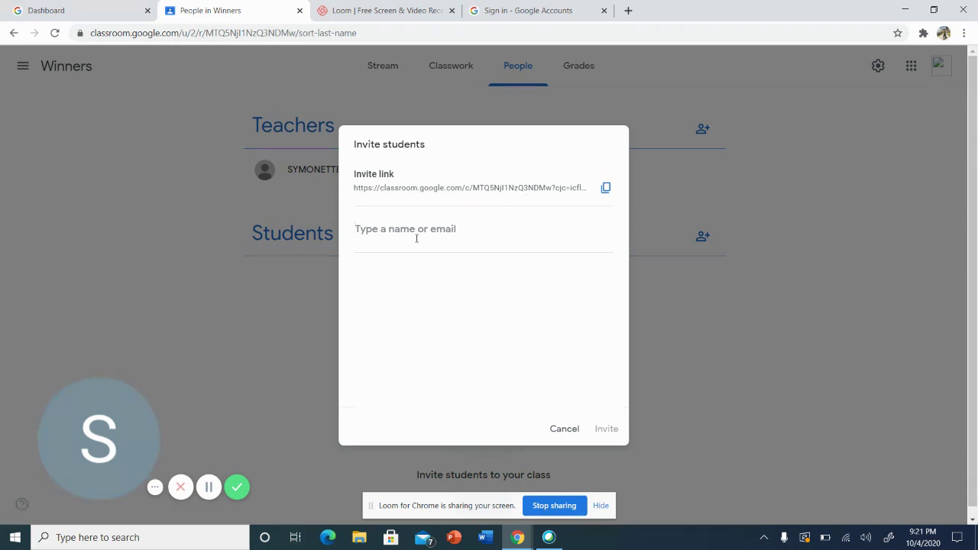
{"action": "type", "text": "dy"}
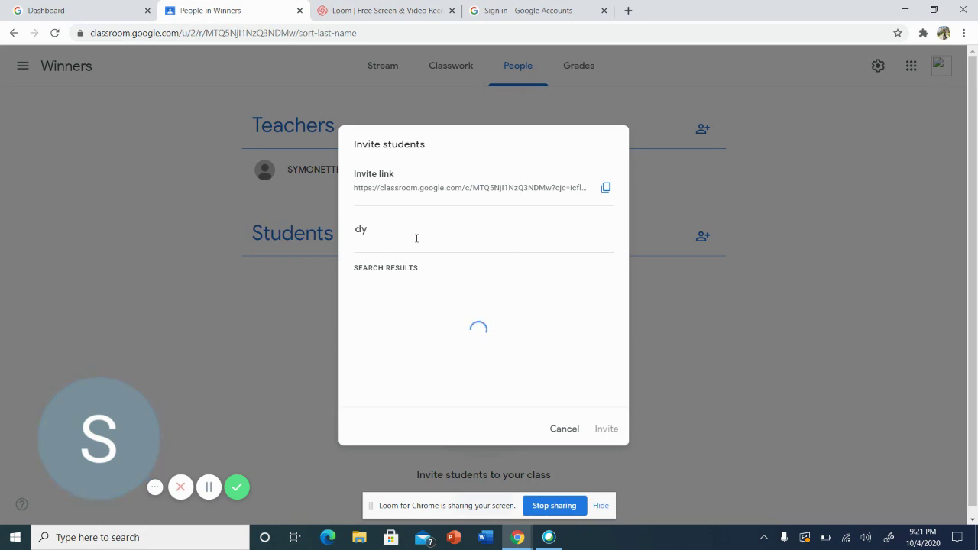
{"action": "key", "text": "BackSpace"}
{"action": "key", "text": "BackSpace"}
{"action": "type", "text": "symo"}
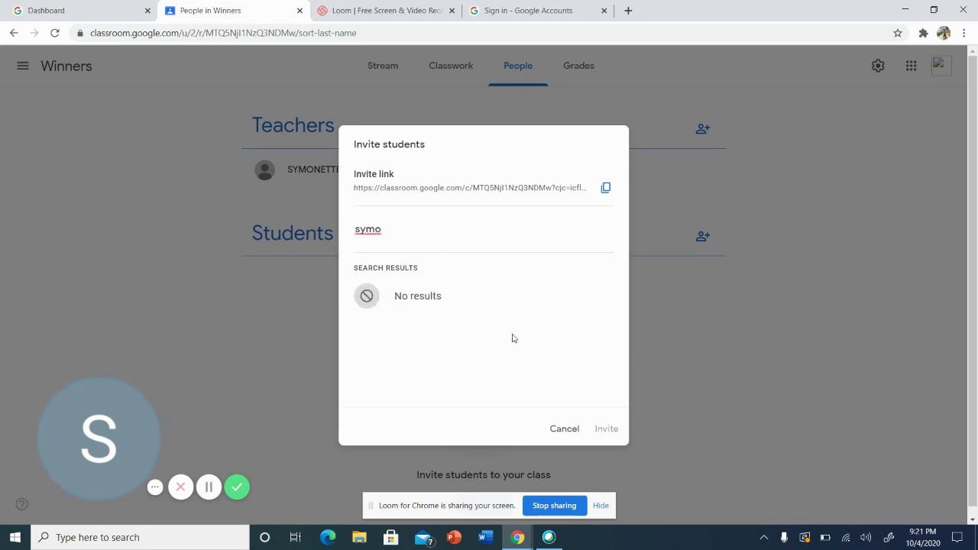
{"action": "left_click", "coordinate": [565, 430]}
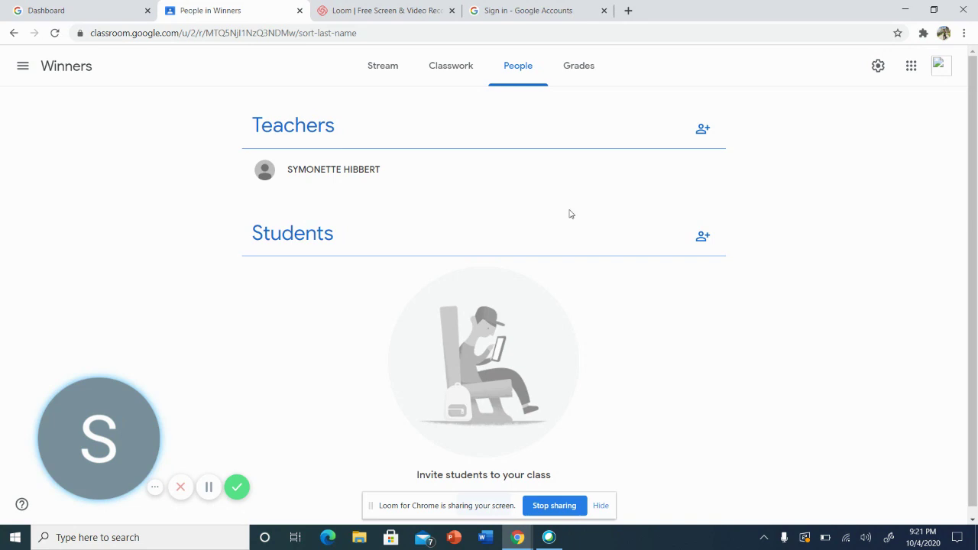
Visit Grades and dismiss its setup tip, then return to Stream to see the Research post
{"action": "left_click", "coordinate": [564, 69]}
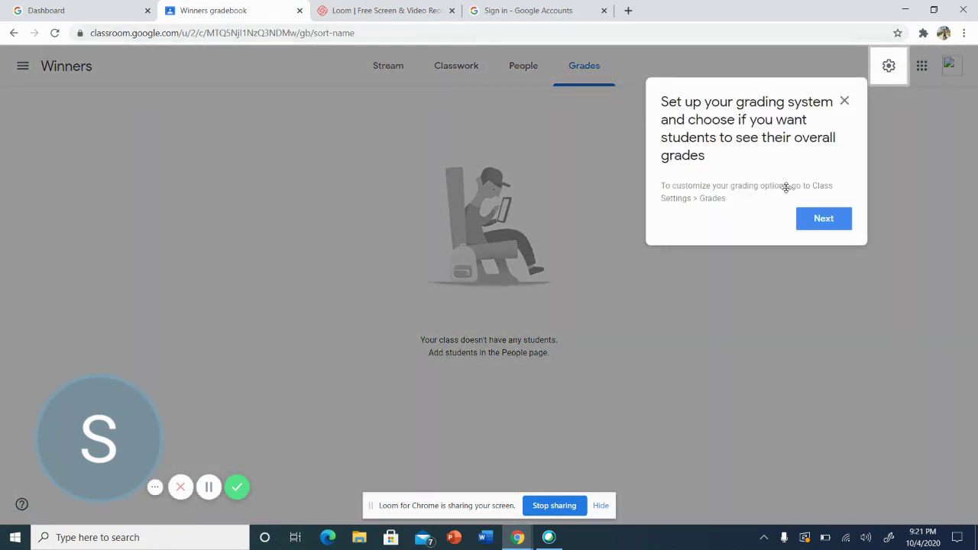
{"action": "left_click", "coordinate": [821, 220]}
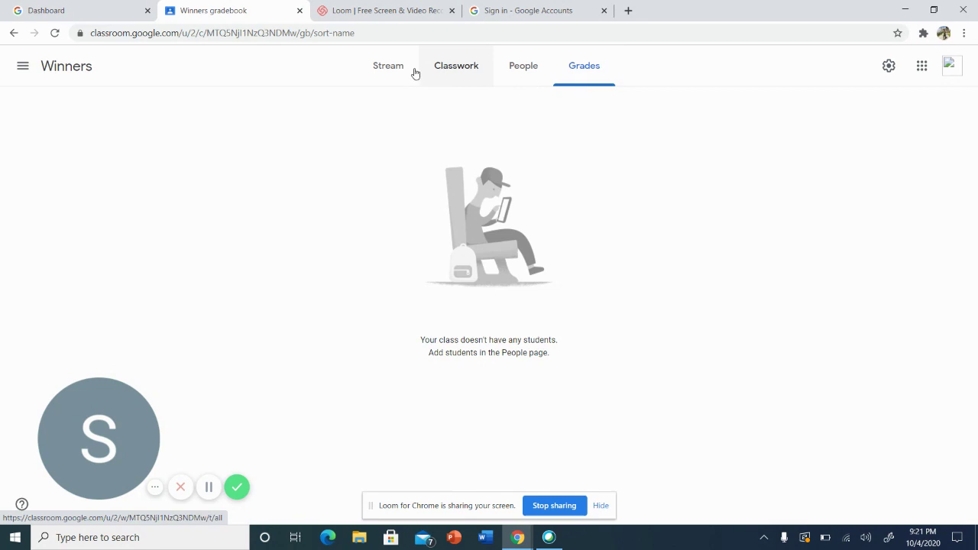
{"action": "left_click", "coordinate": [391, 69]}
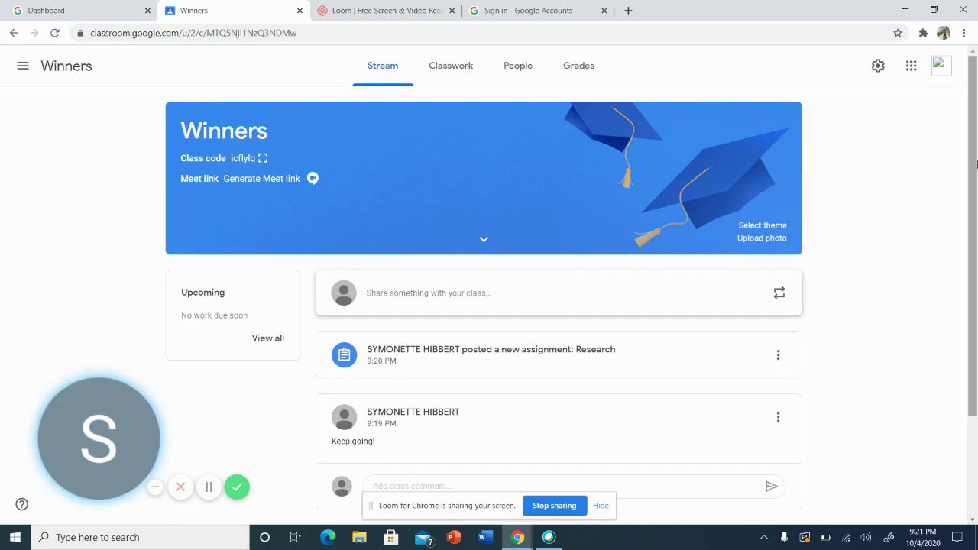
{"action": "left_click_drag", "start_coordinate": [976, 163], "coordinate": [976, 282]}
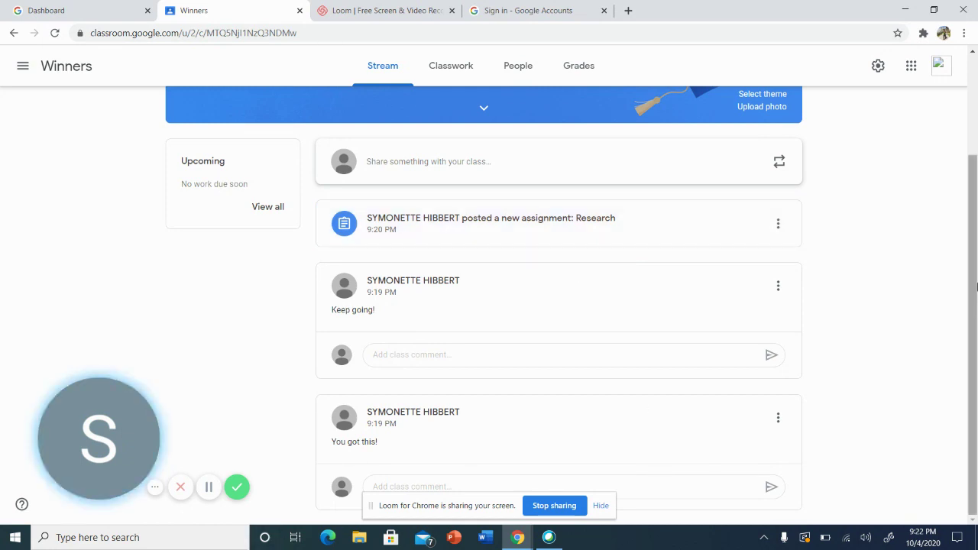
{"action": "scroll", "coordinate": [976, 150], "scroll_direction": "up", "scroll_amount": 2}
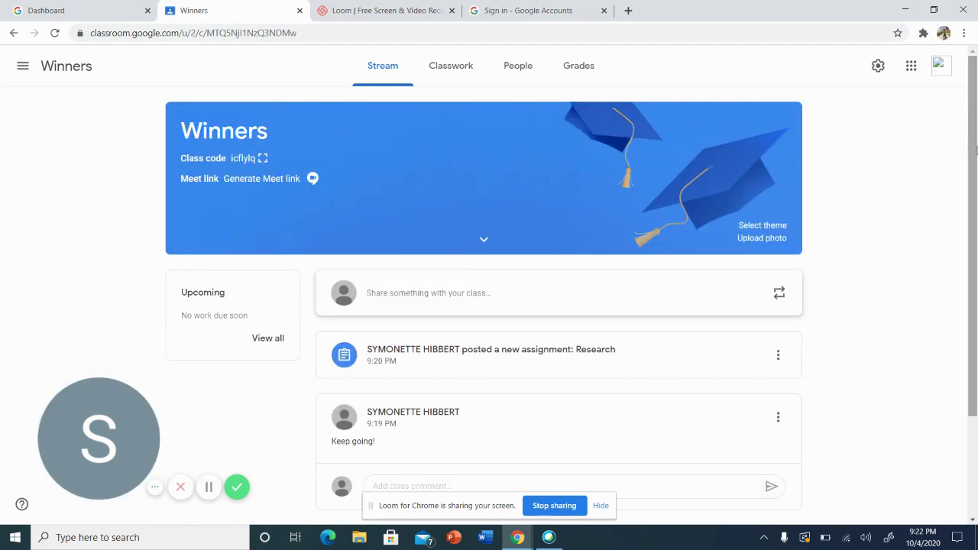
Open Classwork, open and close its Create menu, then go to the People page
{"action": "left_click", "coordinate": [462, 67]}
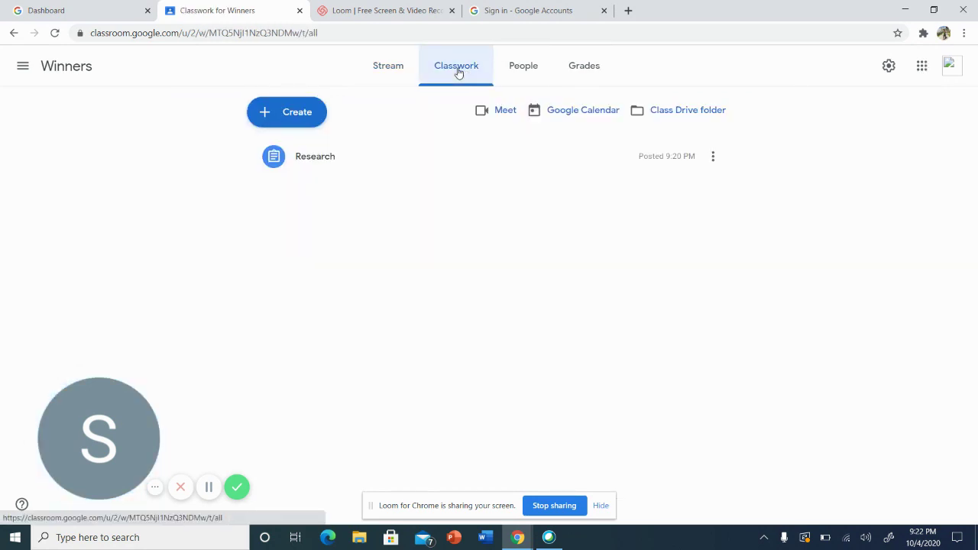
{"action": "left_click", "coordinate": [312, 112]}
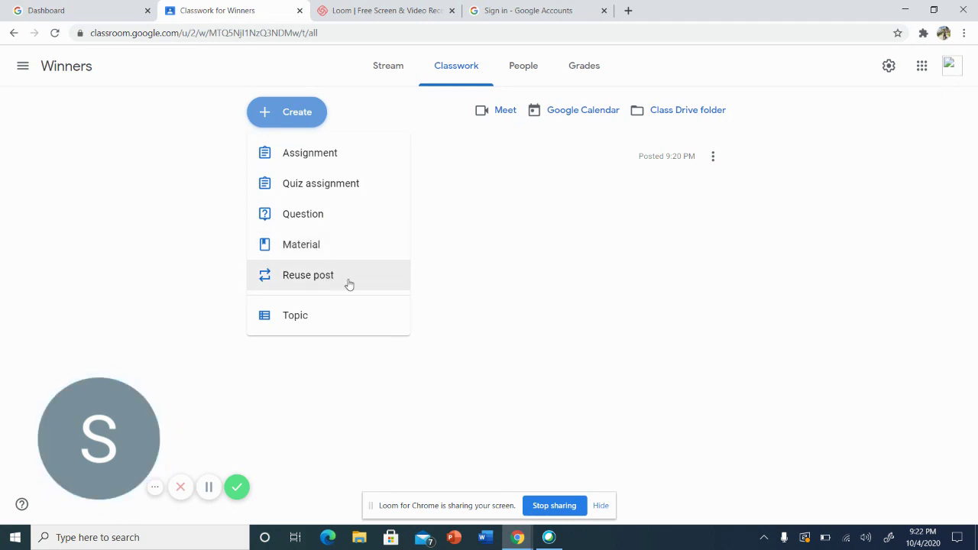
{"action": "left_click", "coordinate": [534, 72]}
{"action": "left_click", "coordinate": [534, 71]}
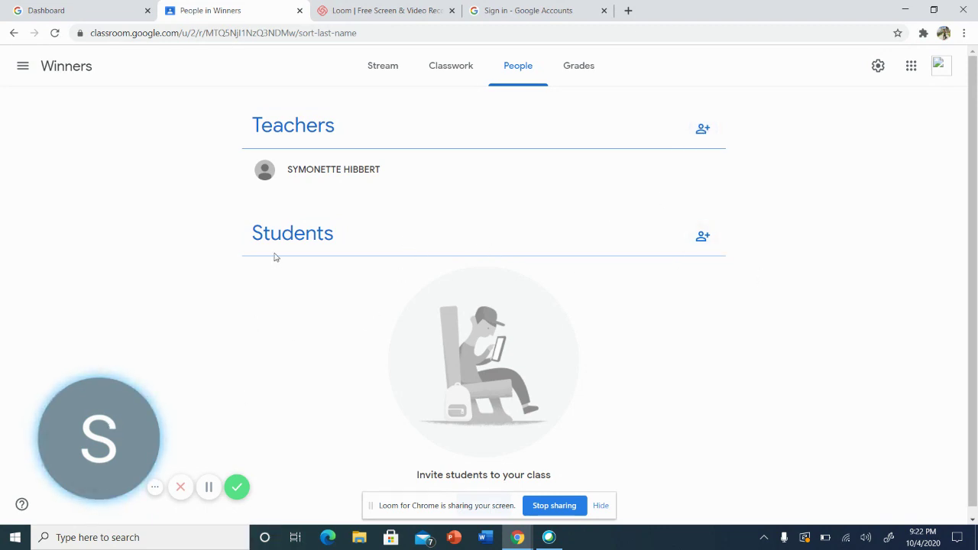
Leave the class via Grades and browser history, returning to the Classroom home with Winners first
{"action": "left_click", "coordinate": [594, 74]}
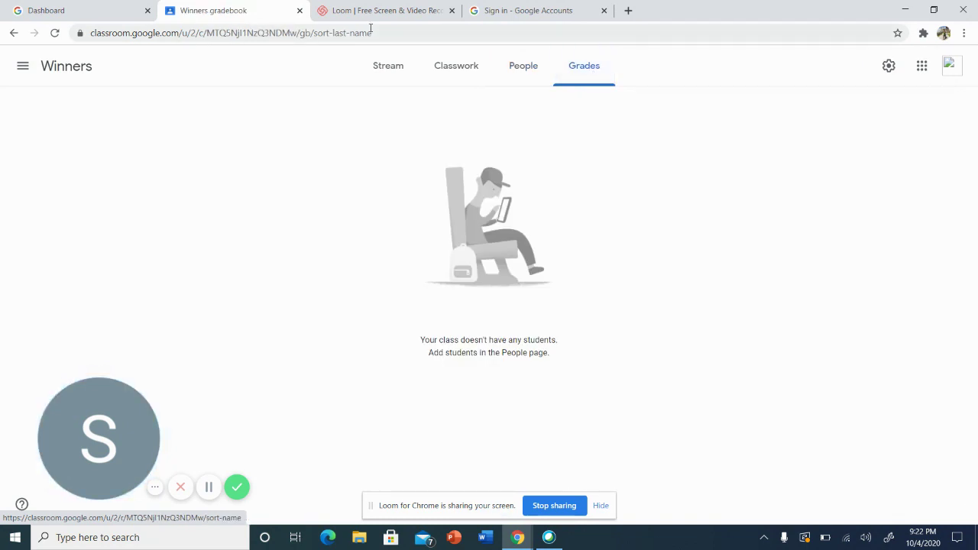
{"action": "left_click", "coordinate": [13, 33]}
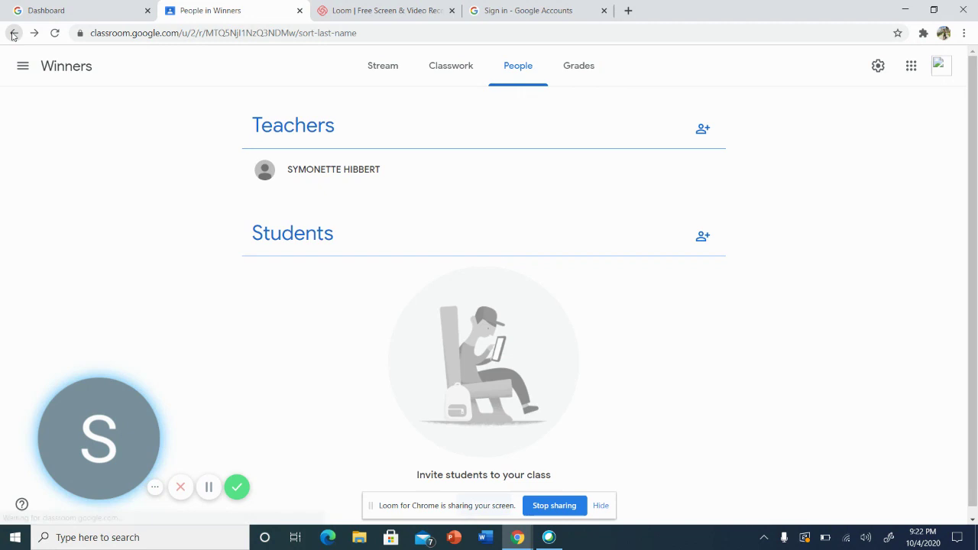
{"action": "left_click", "coordinate": [13, 34]}
{"action": "left_click", "coordinate": [13, 34]}
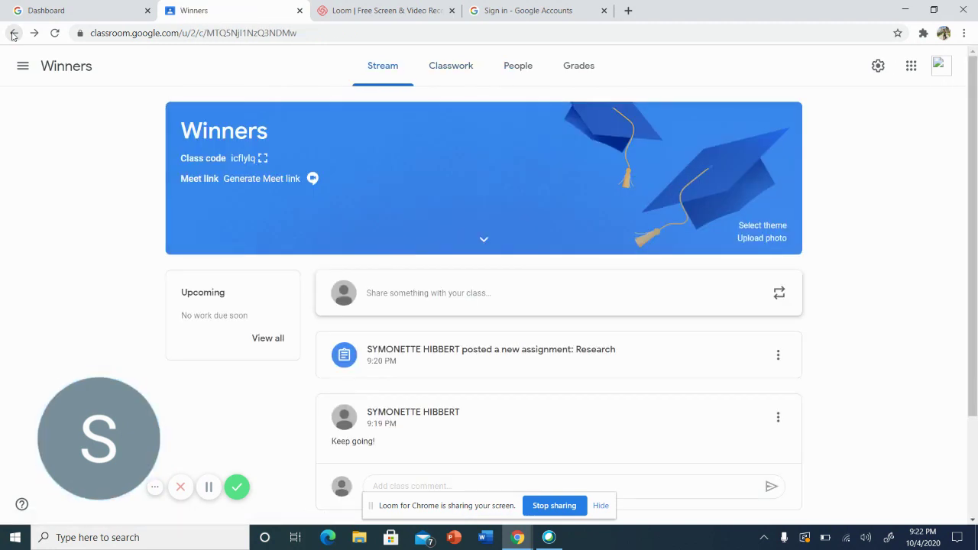
{"action": "left_click", "coordinate": [13, 33]}
{"action": "left_click", "coordinate": [13, 34]}
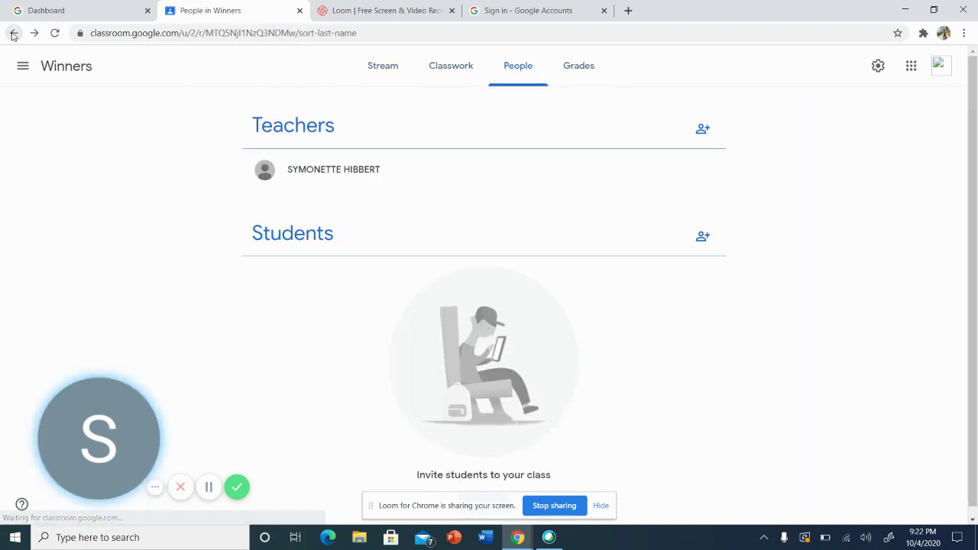
{"action": "left_click", "coordinate": [13, 34]}
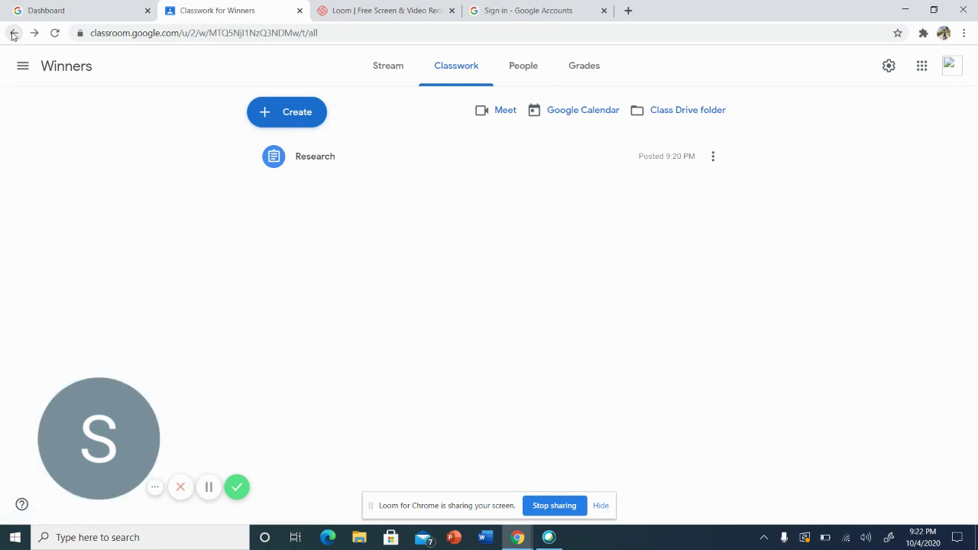
{"action": "left_click", "coordinate": [52, 11]}
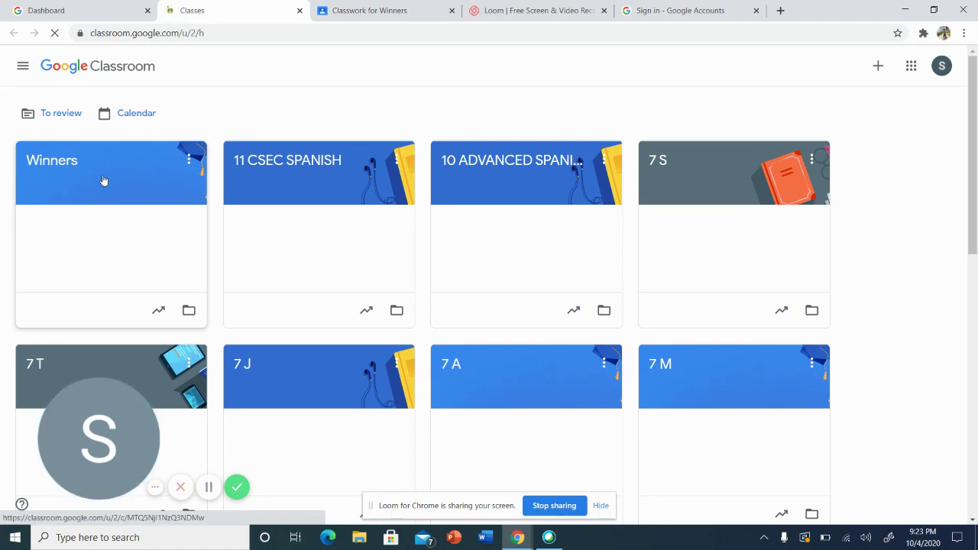
Open the Winners class card and dismiss the Customize Classwork tip
{"action": "left_click", "coordinate": [104, 180]}
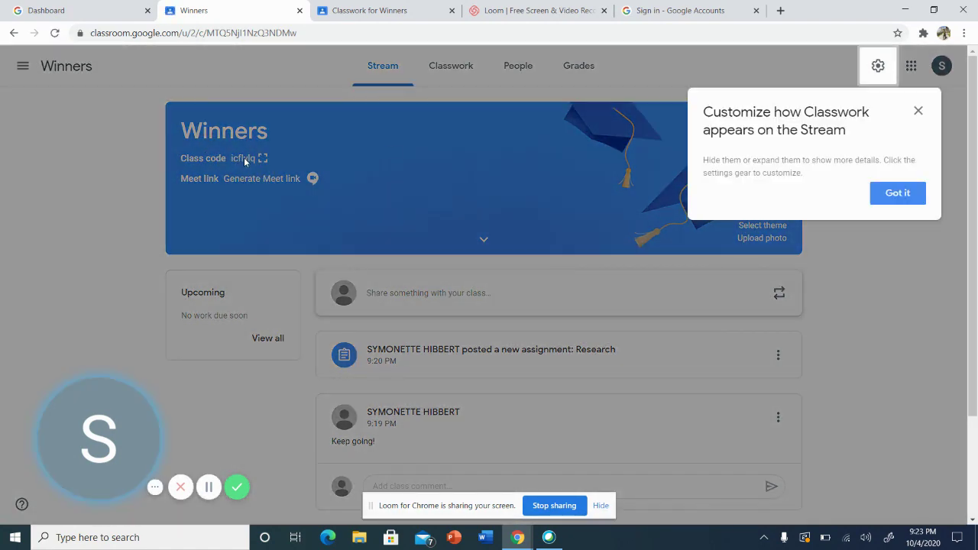
{"action": "left_click", "coordinate": [919, 113]}
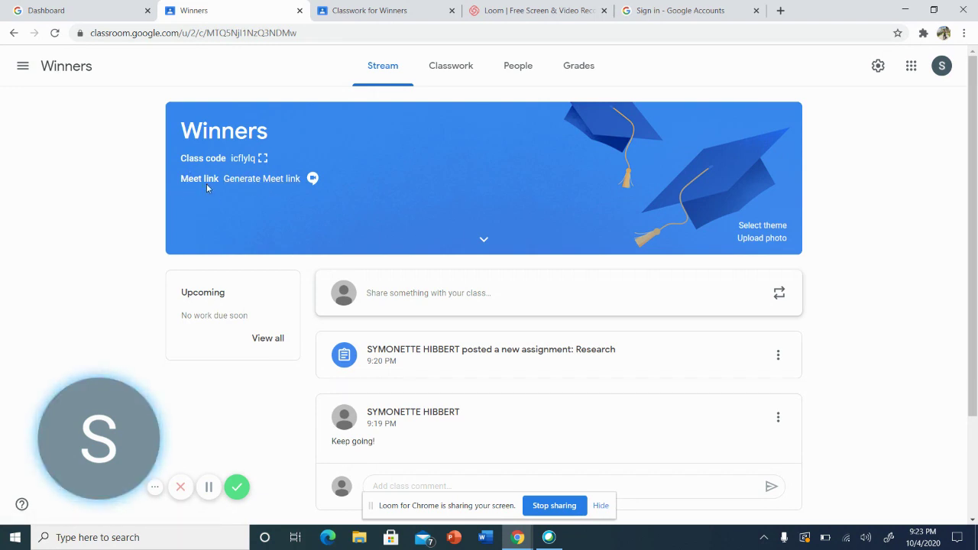
Generate a Meet link for the Winners class, set it visible to students, and save
{"action": "left_click", "coordinate": [260, 179]}
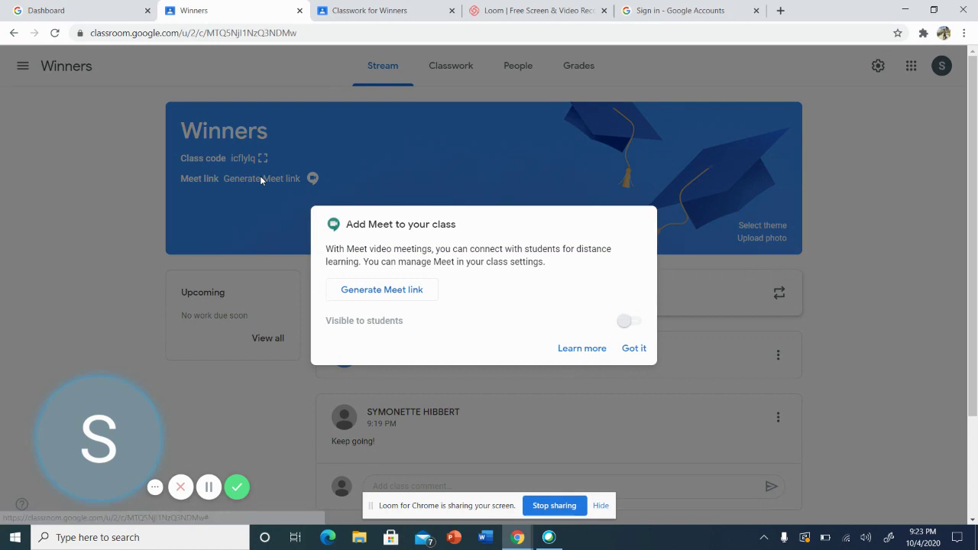
{"action": "left_click", "coordinate": [418, 298]}
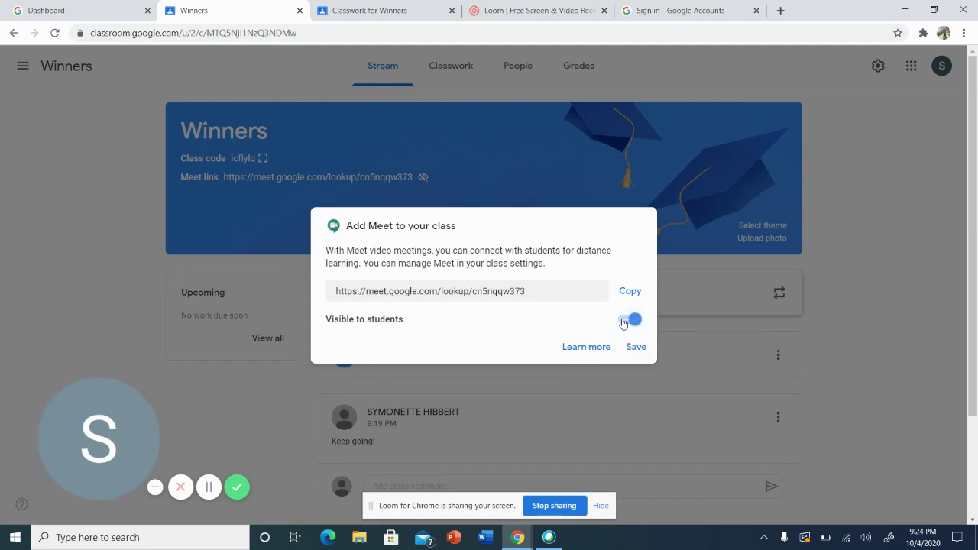
{"action": "left_click", "coordinate": [625, 320]}
{"action": "left_click", "coordinate": [639, 321]}
{"action": "left_click", "coordinate": [636, 348]}
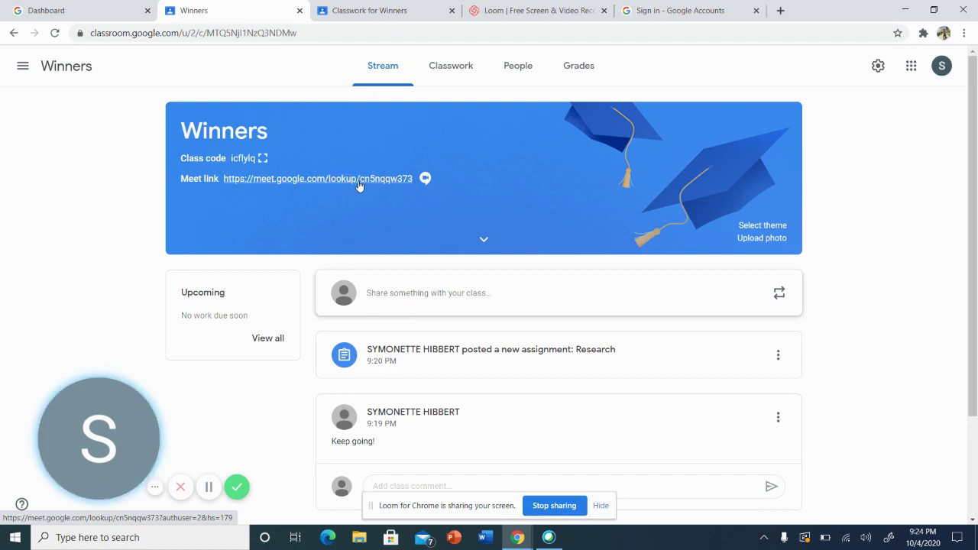
{"action": "left_click", "coordinate": [359, 184]}
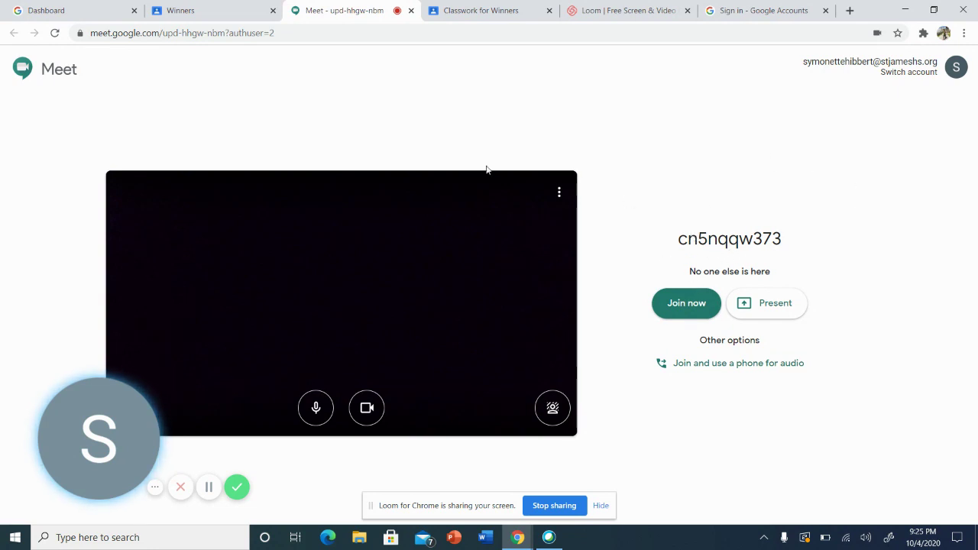
{"action": "left_click", "coordinate": [187, 6]}
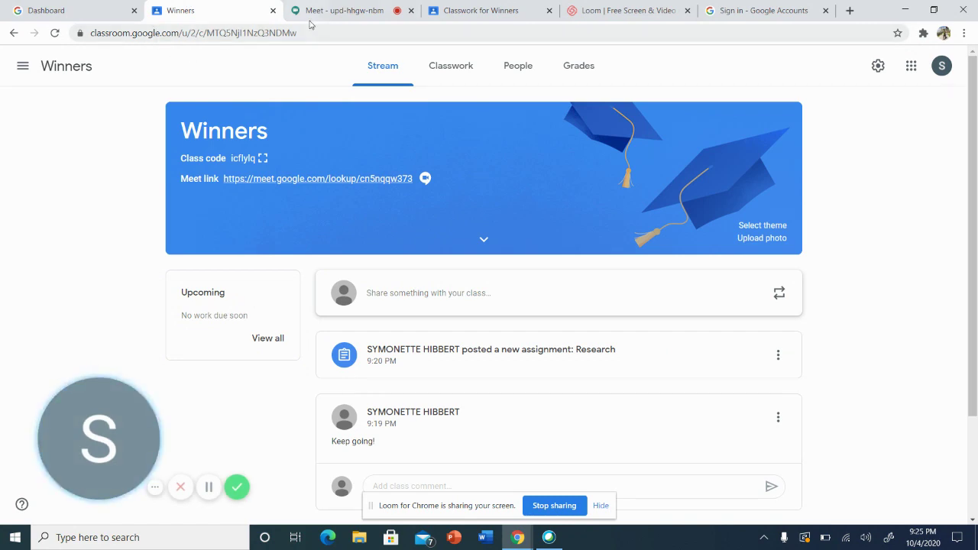
{"action": "left_click", "coordinate": [384, 10]}
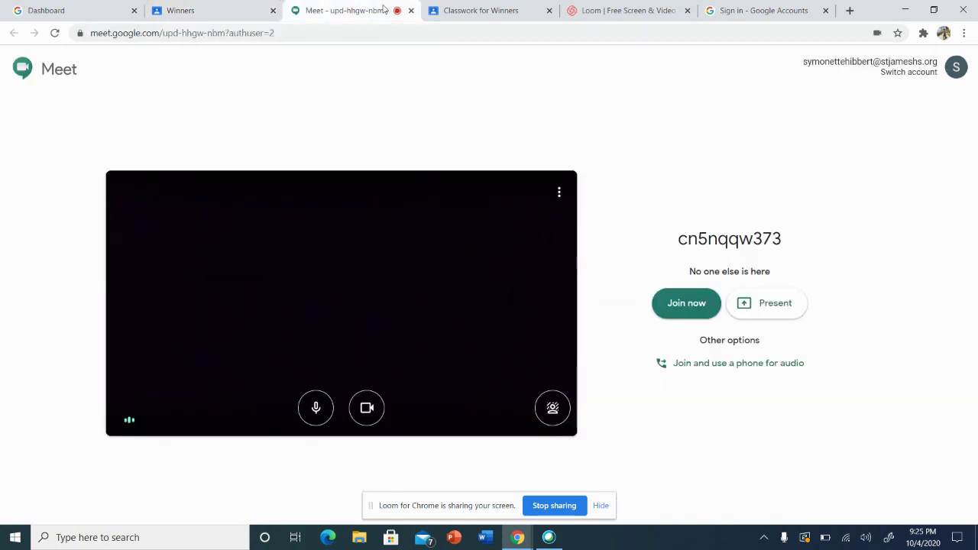
{"action": "left_click", "coordinate": [411, 11]}
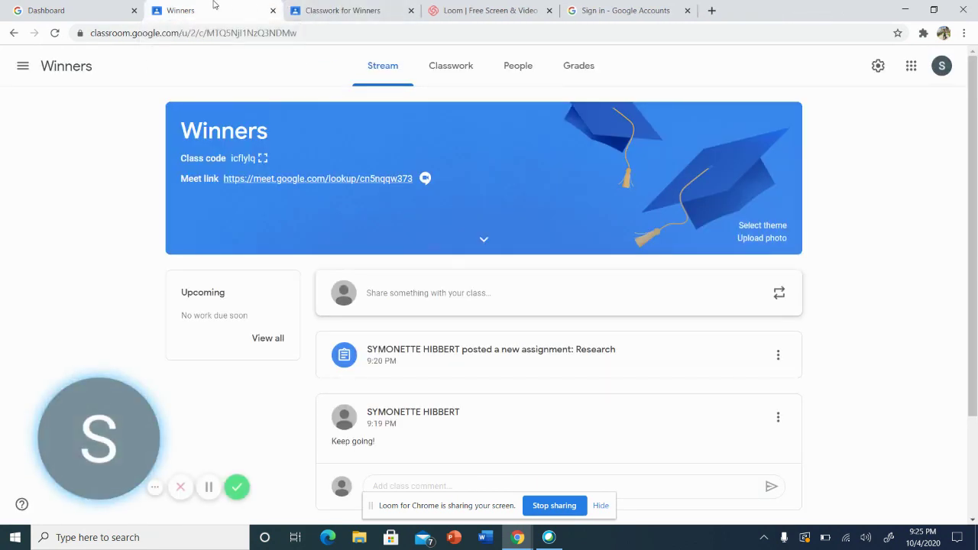
Switch to the G Suite Dashboard and scroll its apps page down and back up
{"action": "left_click", "coordinate": [113, 6]}
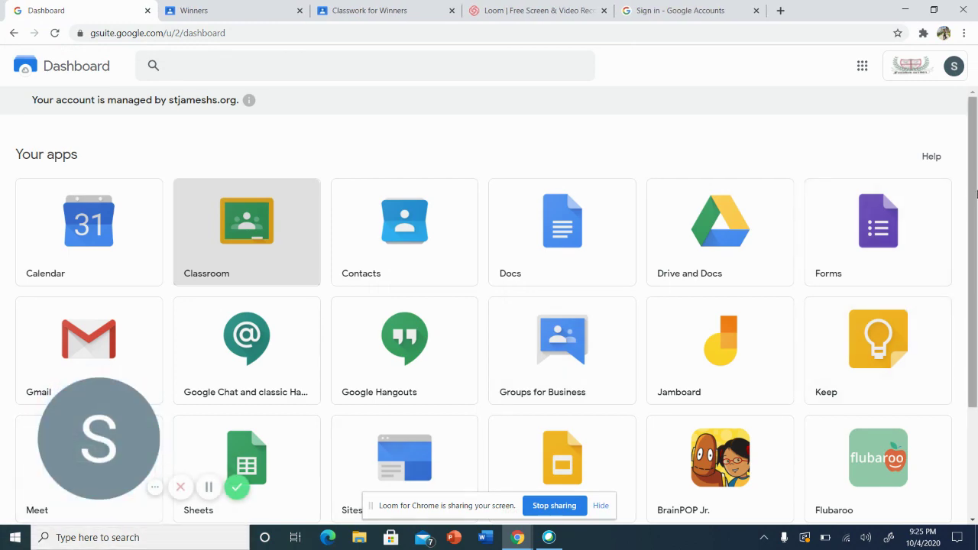
{"action": "left_click_drag", "start_coordinate": [976, 203], "coordinate": [975, 319]}
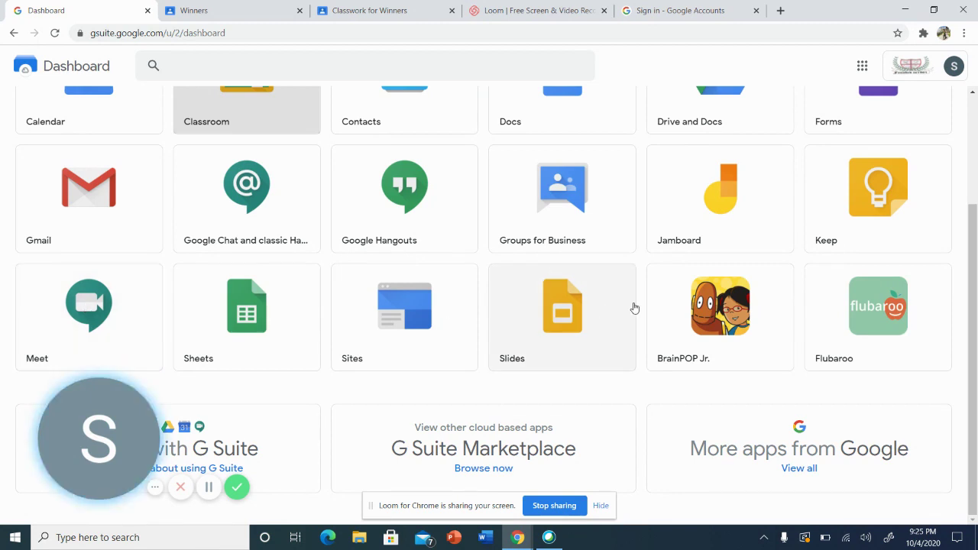
{"action": "left_click_drag", "start_coordinate": [975, 214], "coordinate": [974, 101]}
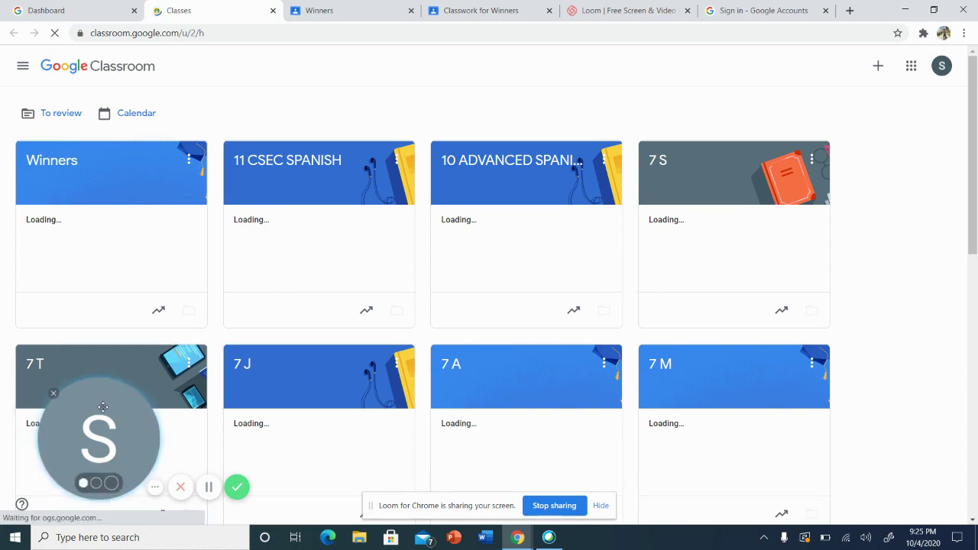
{"action": "left_click_drag", "start_coordinate": [99, 439], "coordinate": [977, 442]}
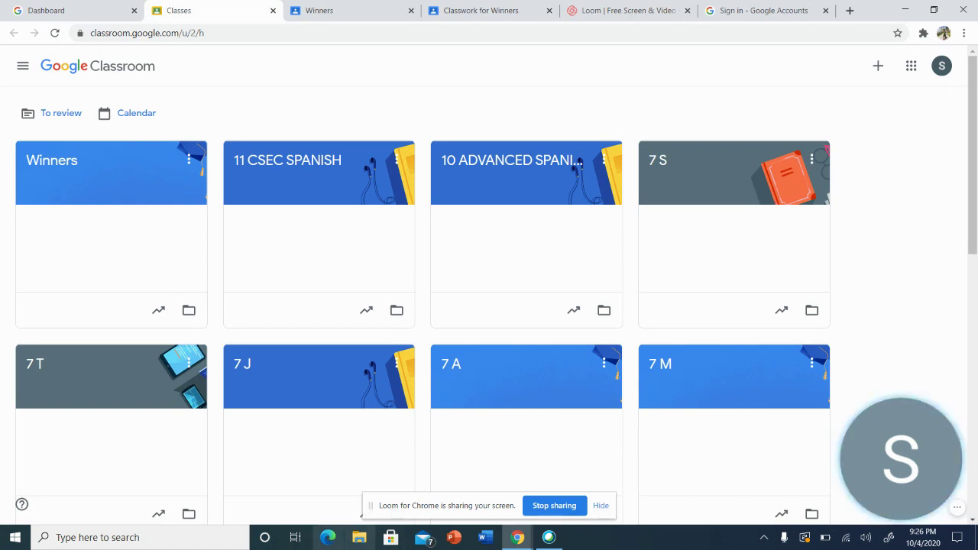
{"action": "left_click", "coordinate": [552, 505]}
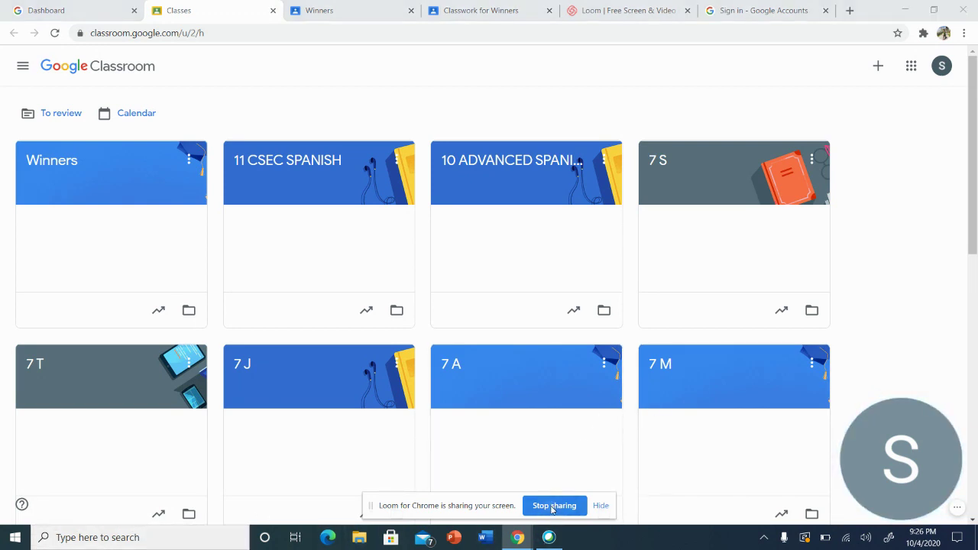